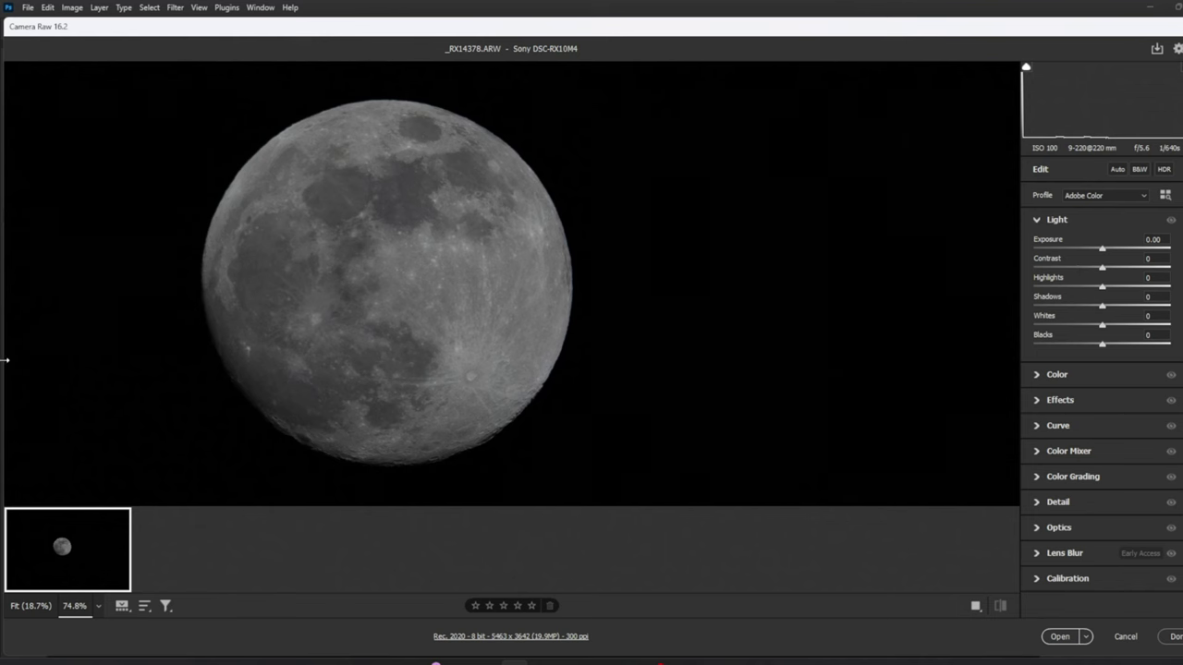
- Open the _RX14378.ARW raw photo as an image document and enlarge the moon to about 104%
click(1058, 637)
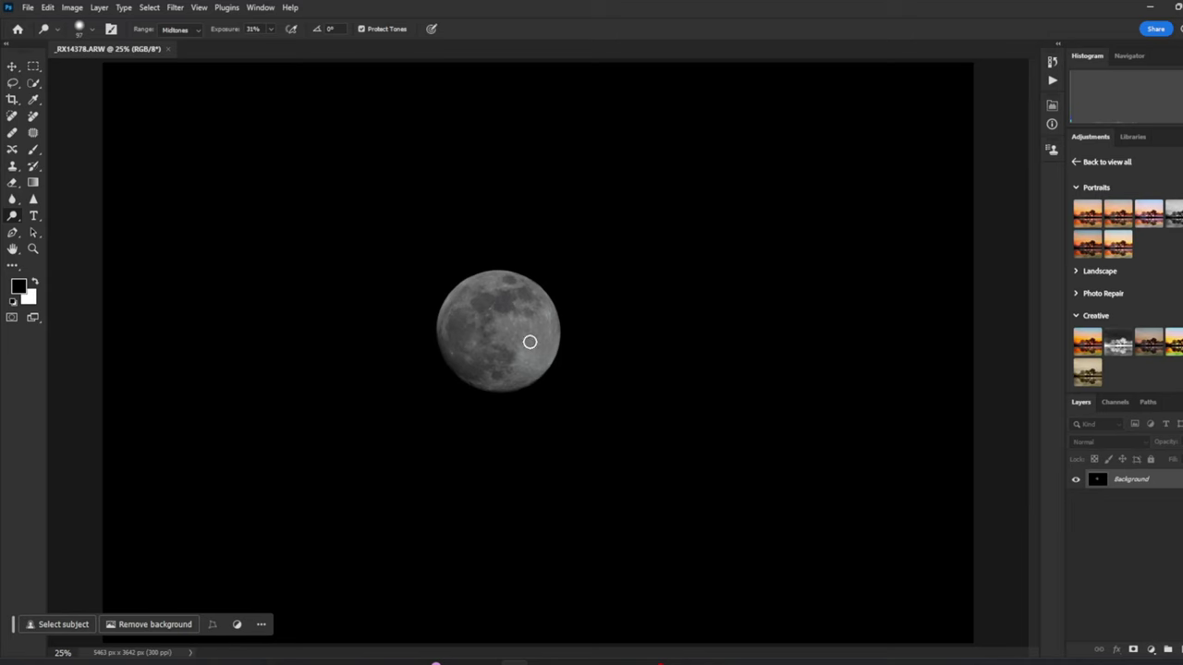
scroll(504, 333, up, 5)
scroll(506, 329, up, 3)
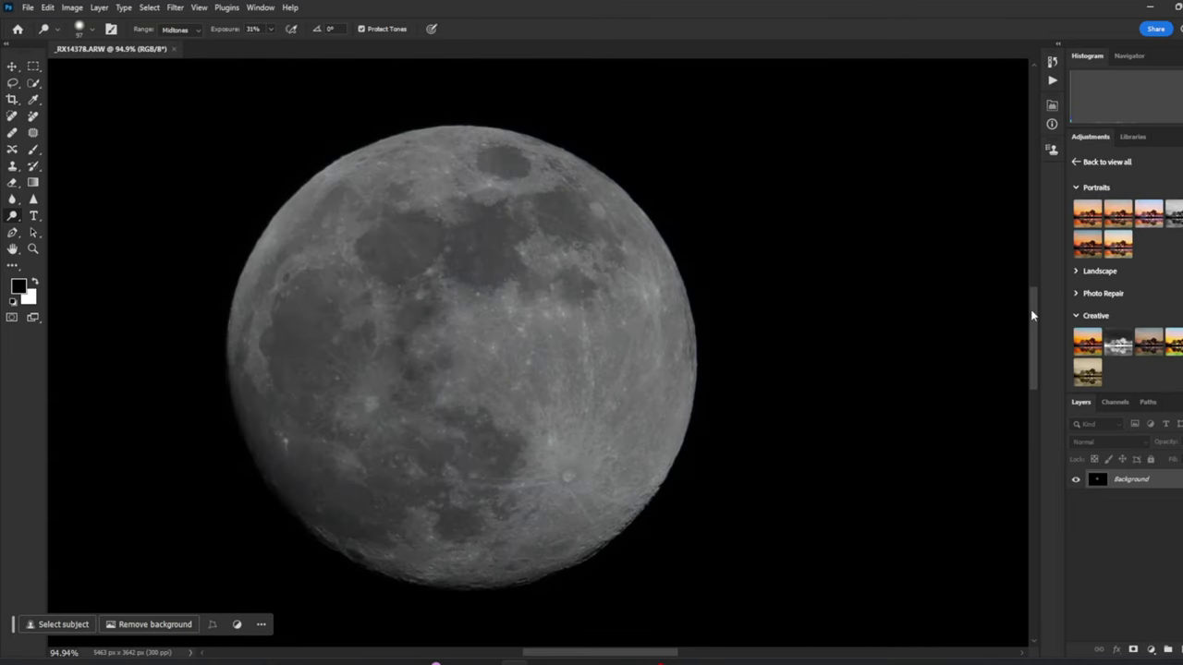
scroll(710, 333, up, 1)
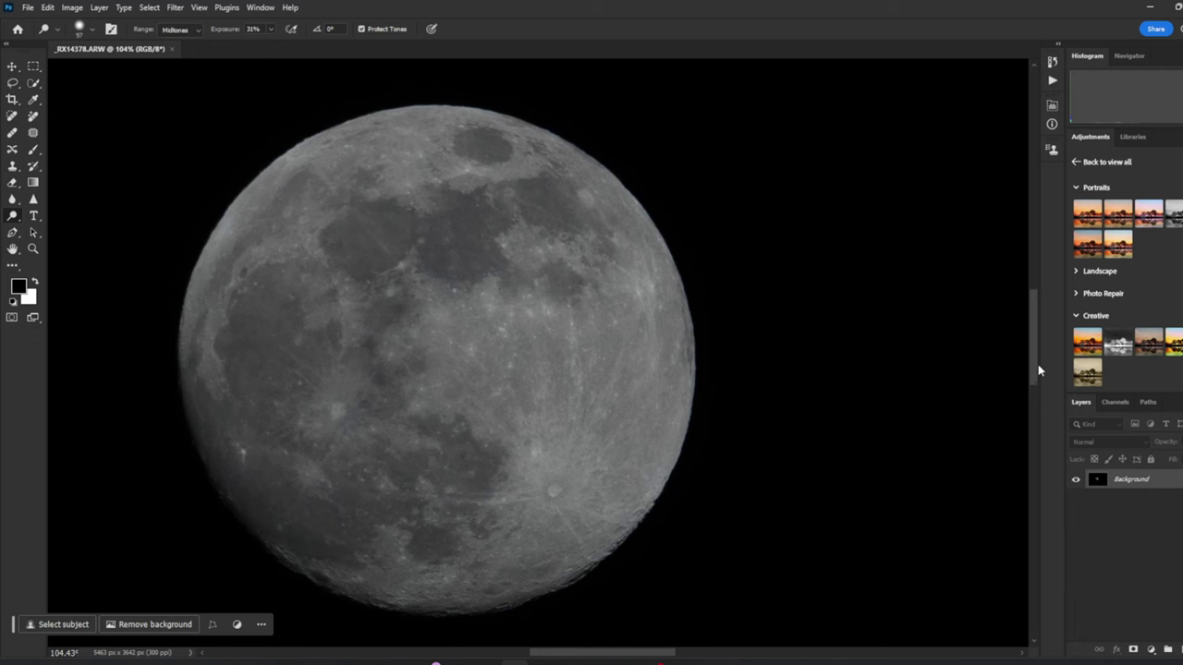
scroll(1038, 356, down, 1)
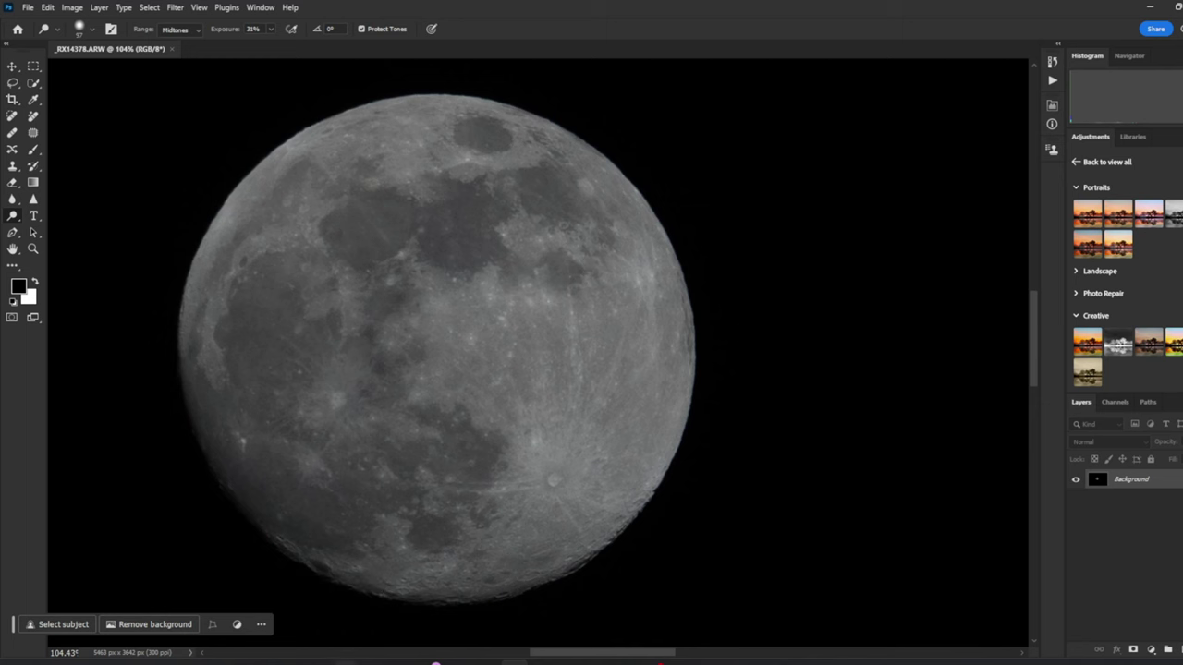
- Try the automatic tone adjustment on the _DSC4234.ARW raw photo in Camera Raw
mouse_move(374, 663)
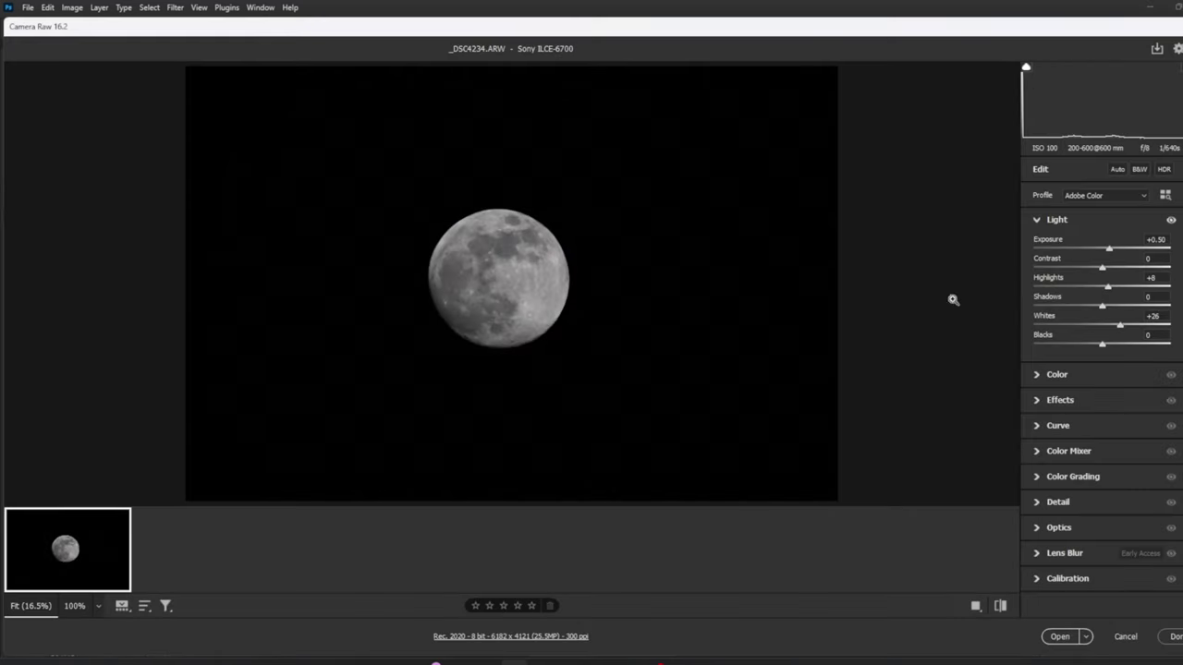
drag(503, 267, 616, 269)
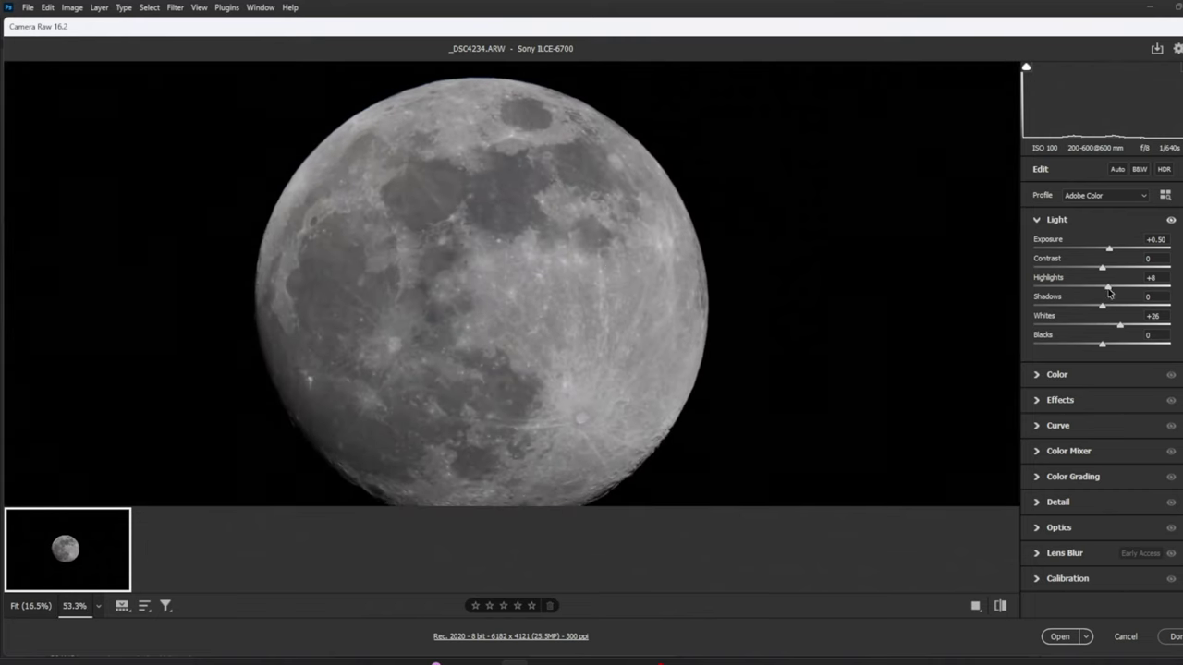
click(1116, 170)
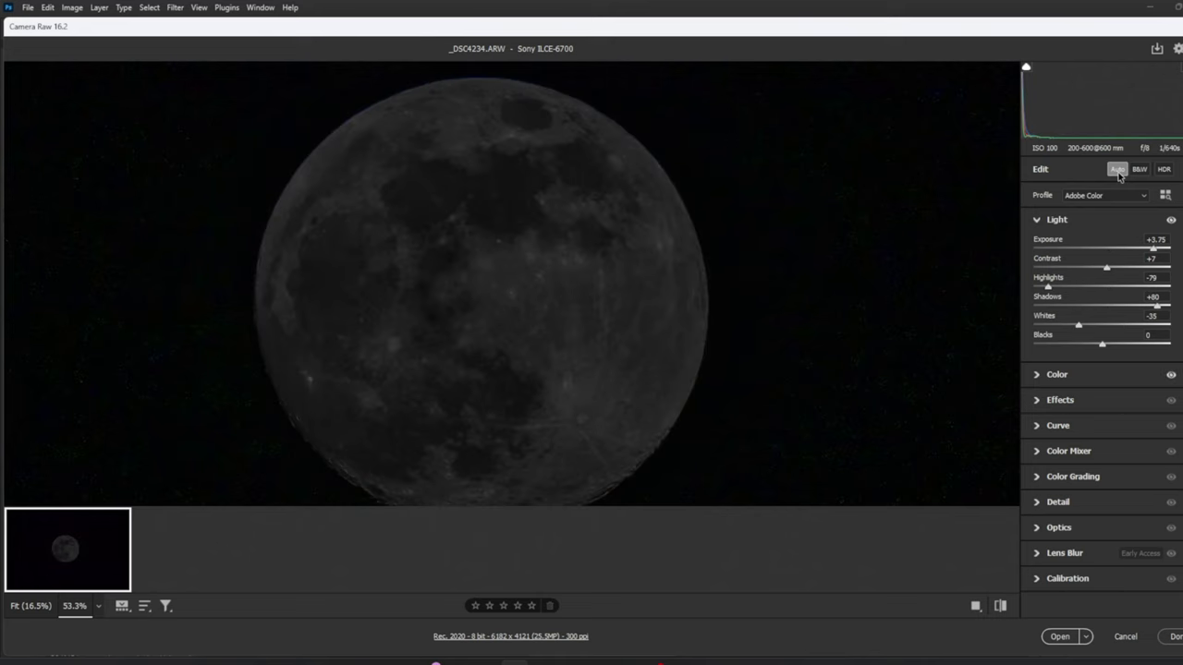
click(1117, 170)
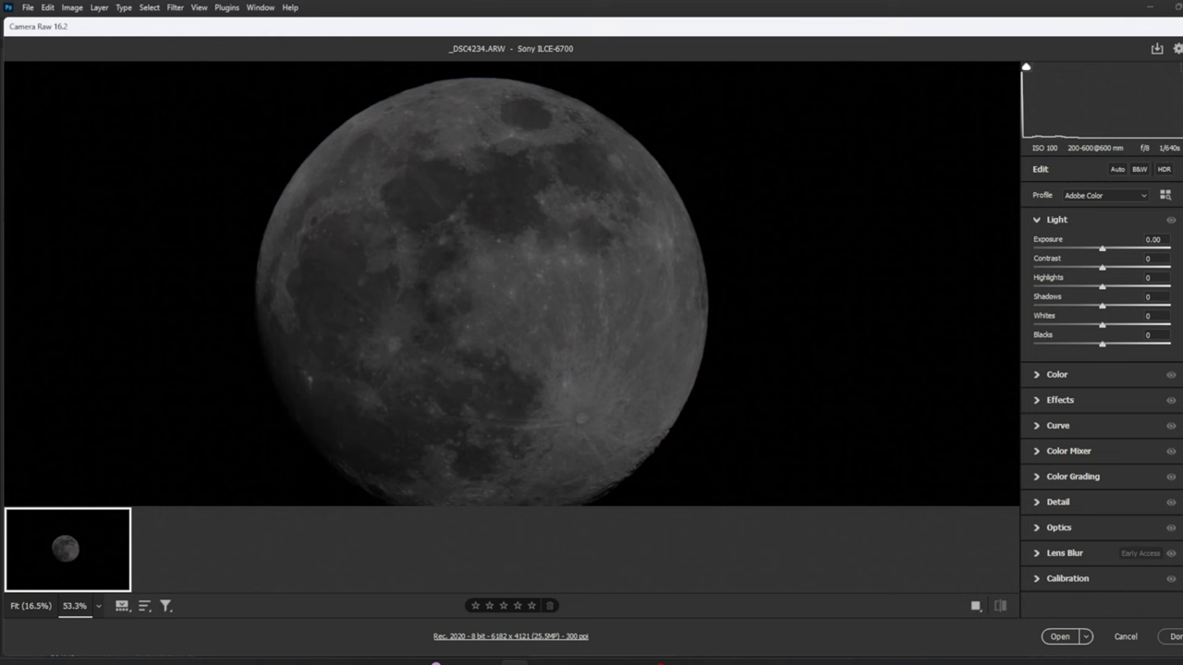
- Reset the _DSC4234.ARW raw settings to default and restore the settings it was opened with
right_click(1025, 231)
click(1075, 278)
right_click(1023, 233)
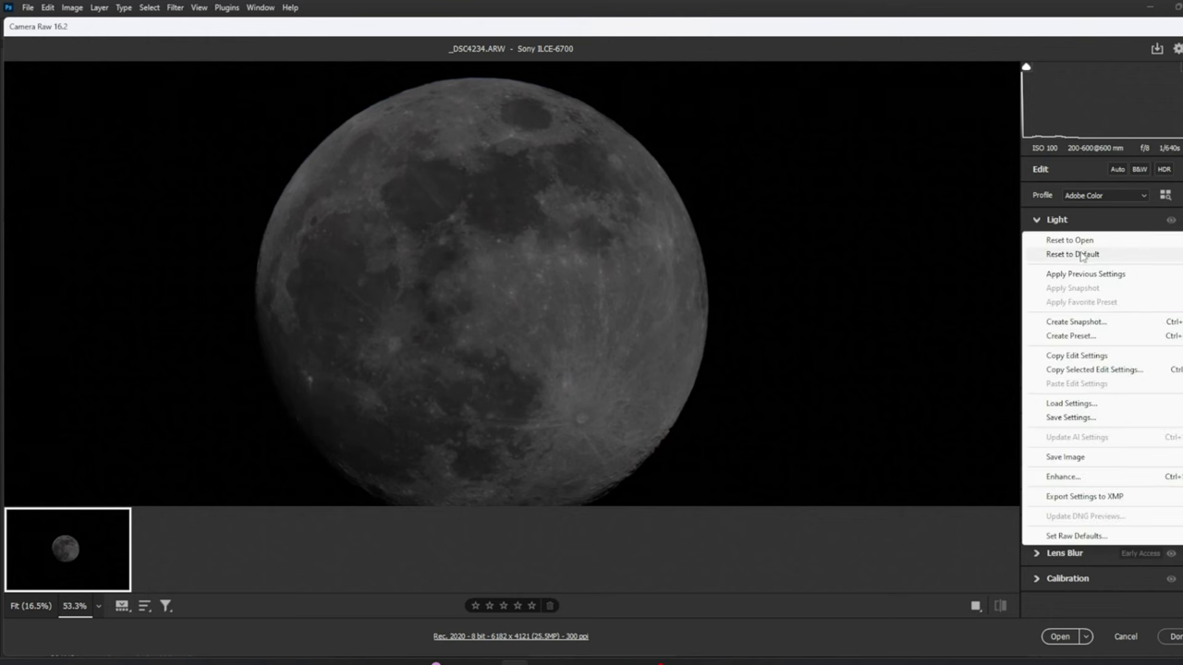
click(1081, 255)
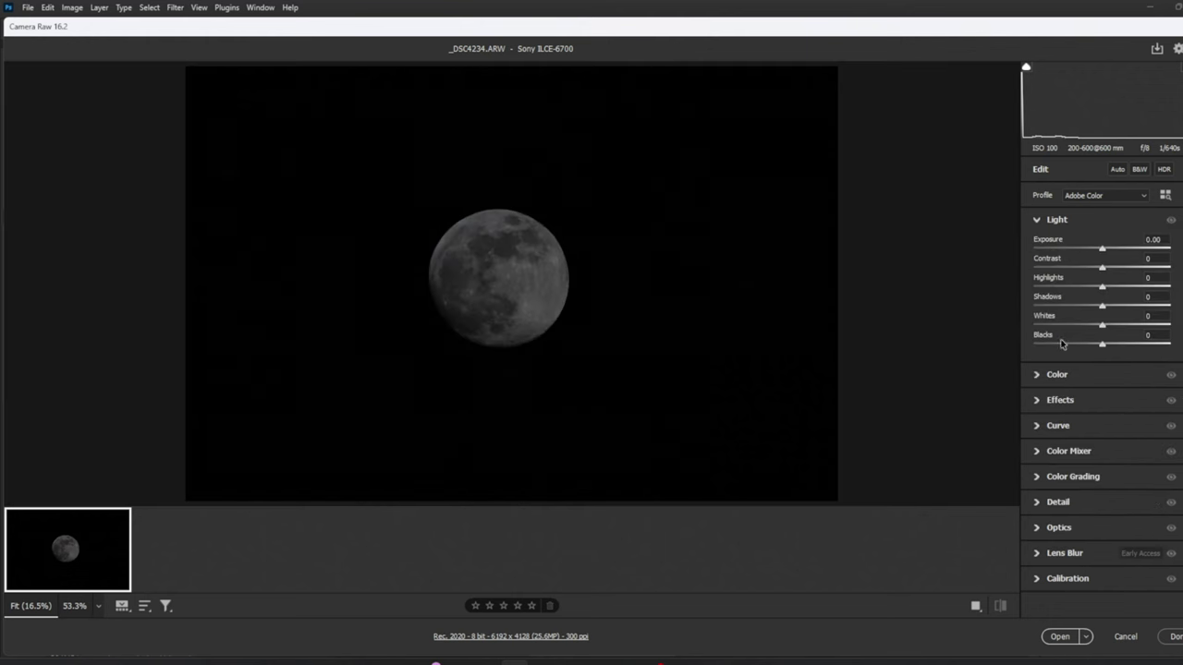
right_click(1024, 233)
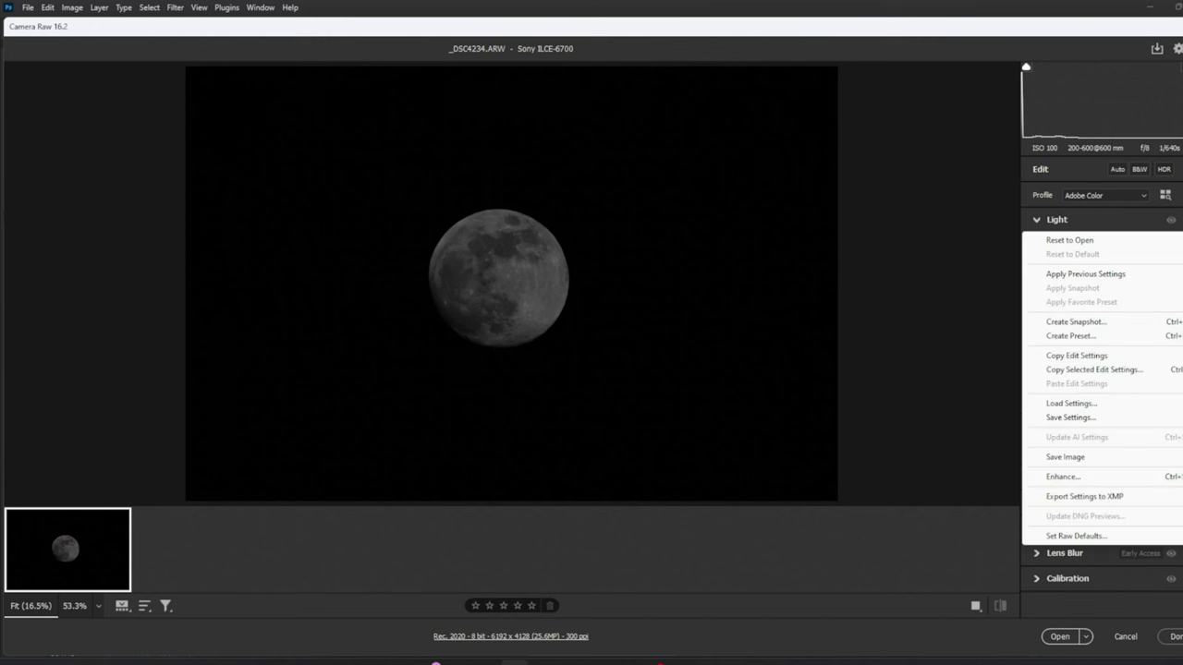
click(1080, 241)
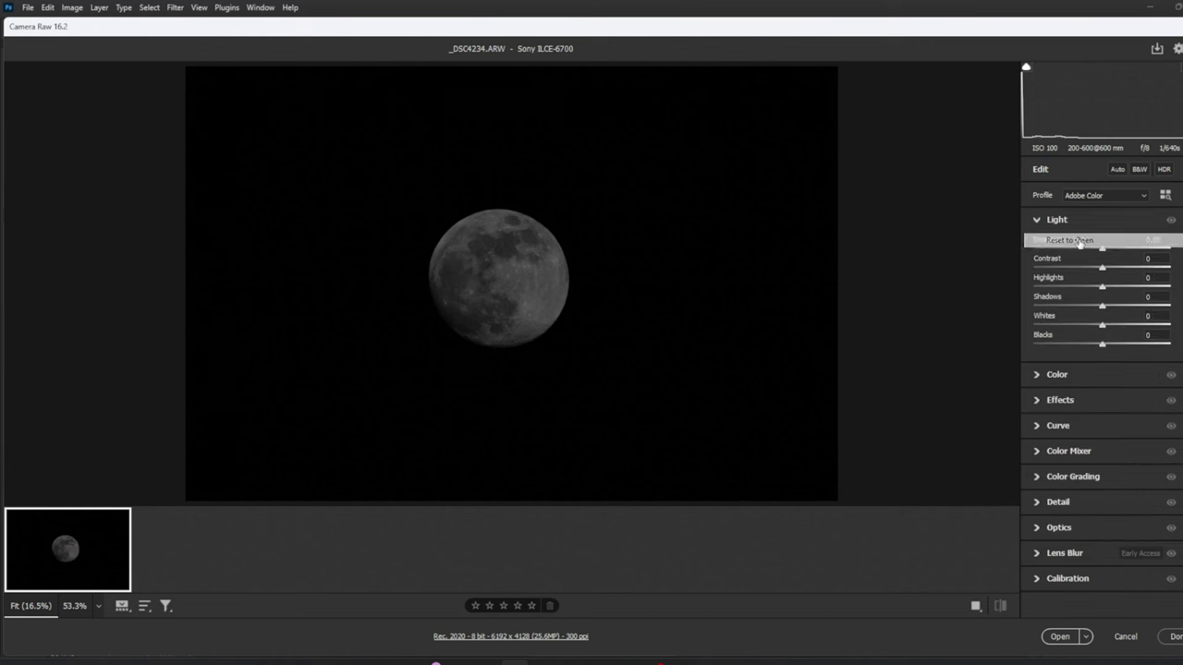
- Open the _DSC4234.ARW raw photo as an image document and enlarge the moon to about 63%
click(1058, 637)
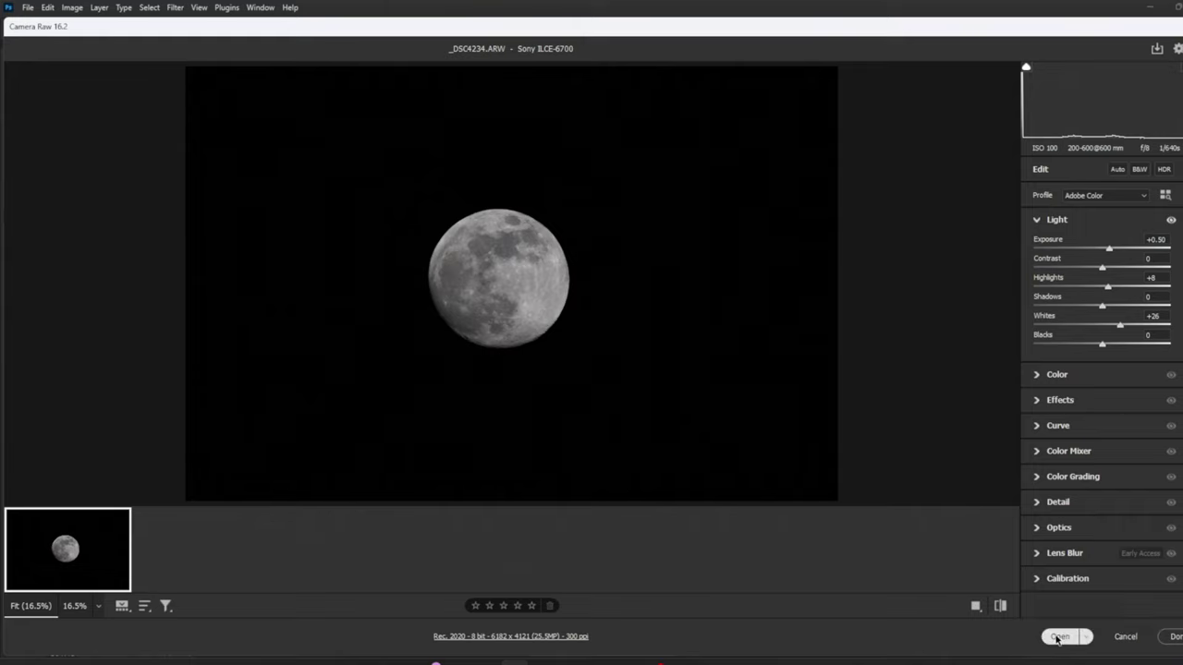
key(ctrl+0)
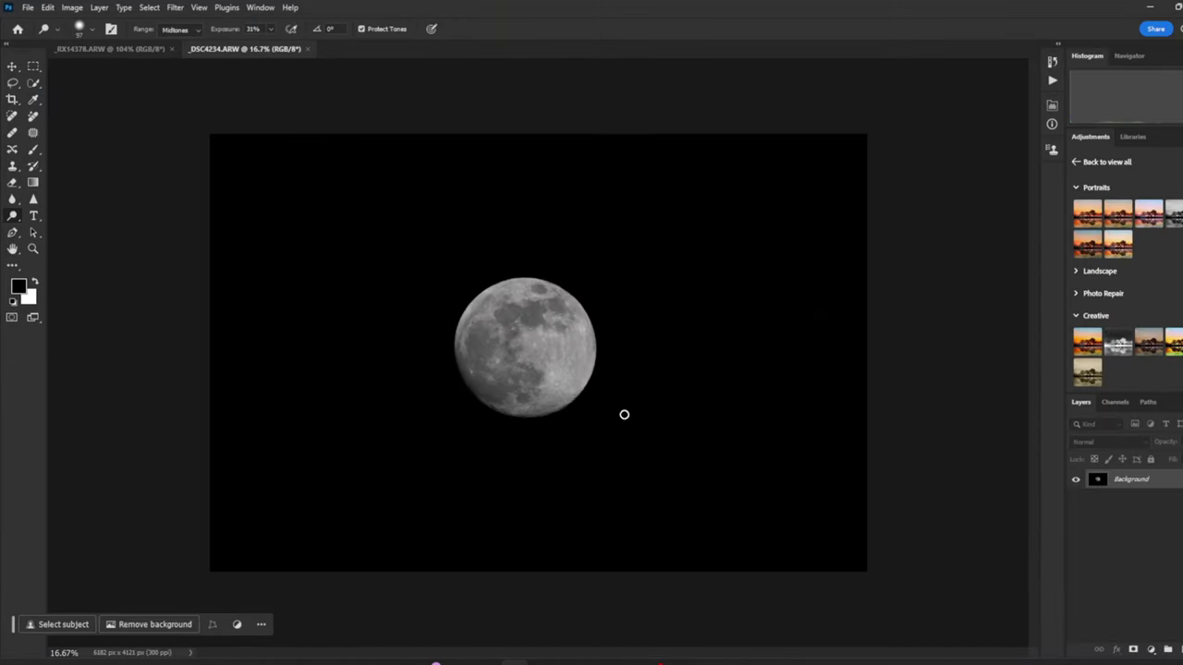
scroll(552, 361, up, 6)
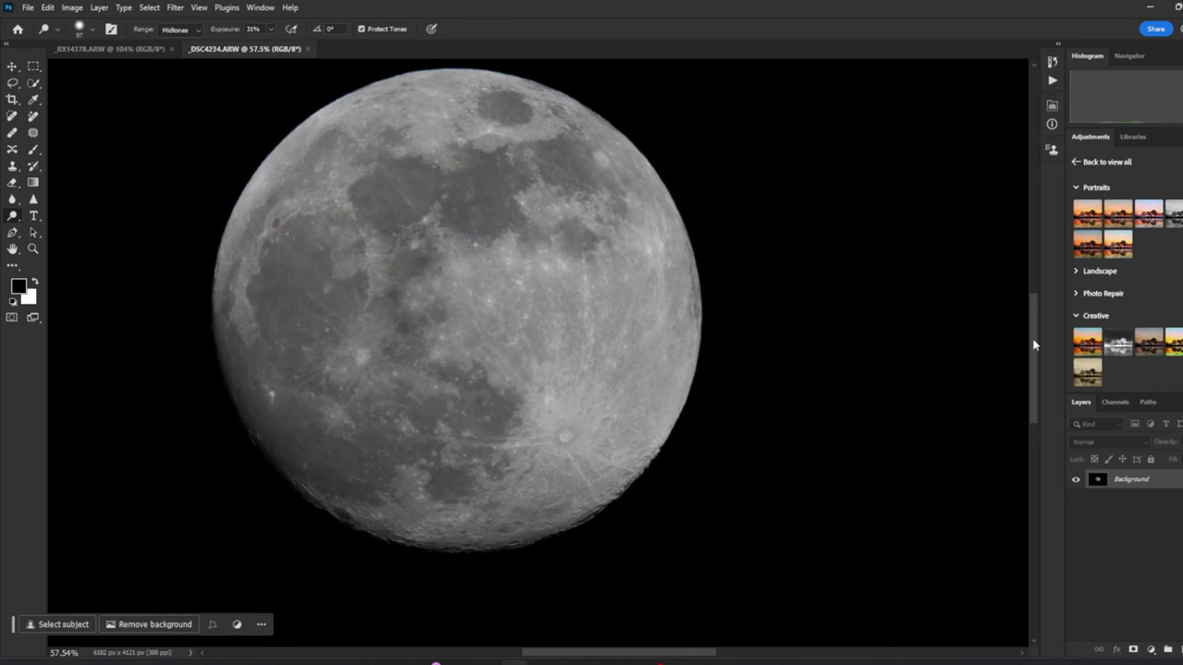
scroll(1033, 340, up, 2)
scroll(1032, 340, up, 1)
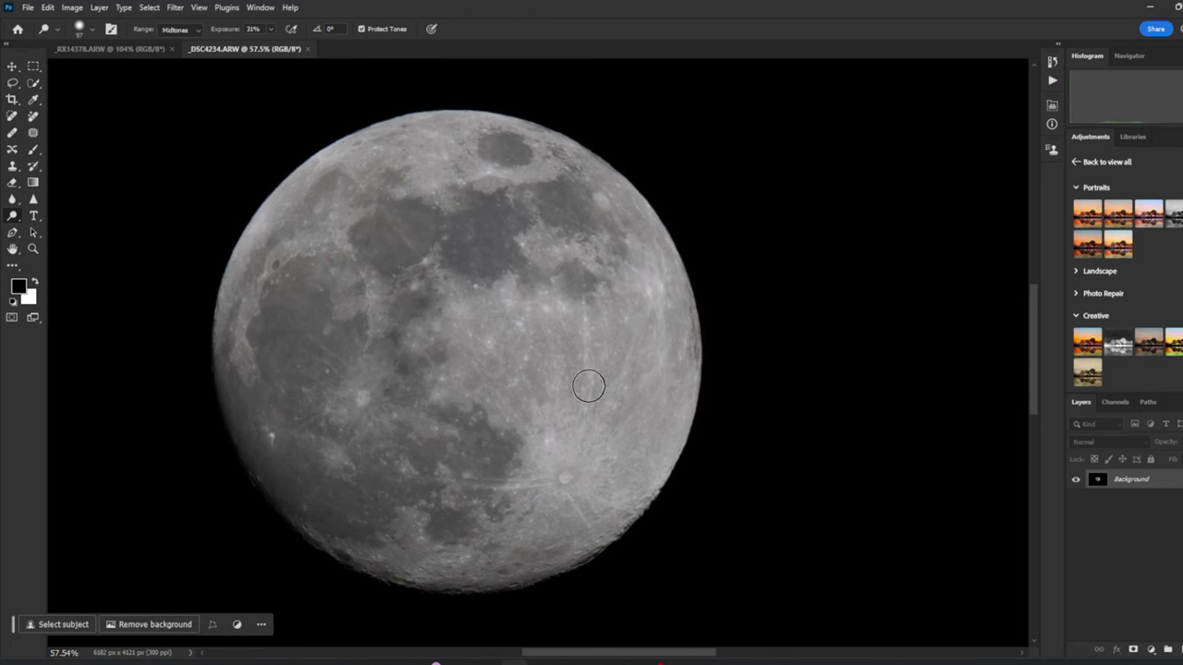
scroll(589, 385, up, 1)
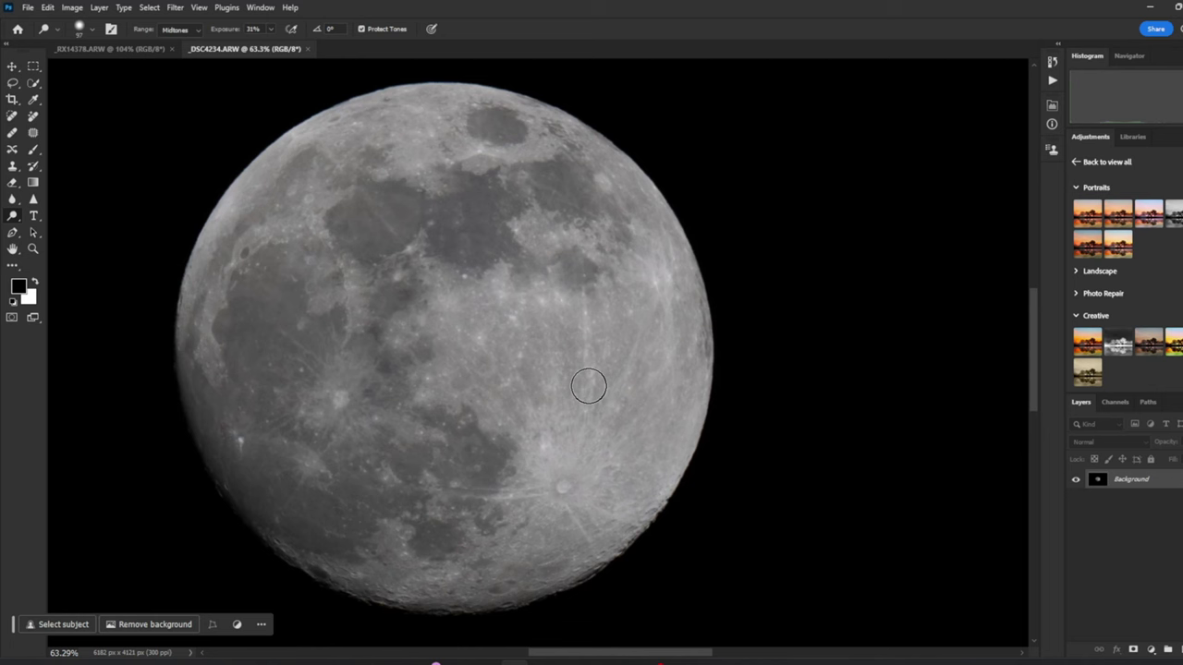
- Compare the moon's detail and brightness by alternating between the _RX14378.ARW and _DSC4234.ARW documents
click(125, 51)
click(211, 51)
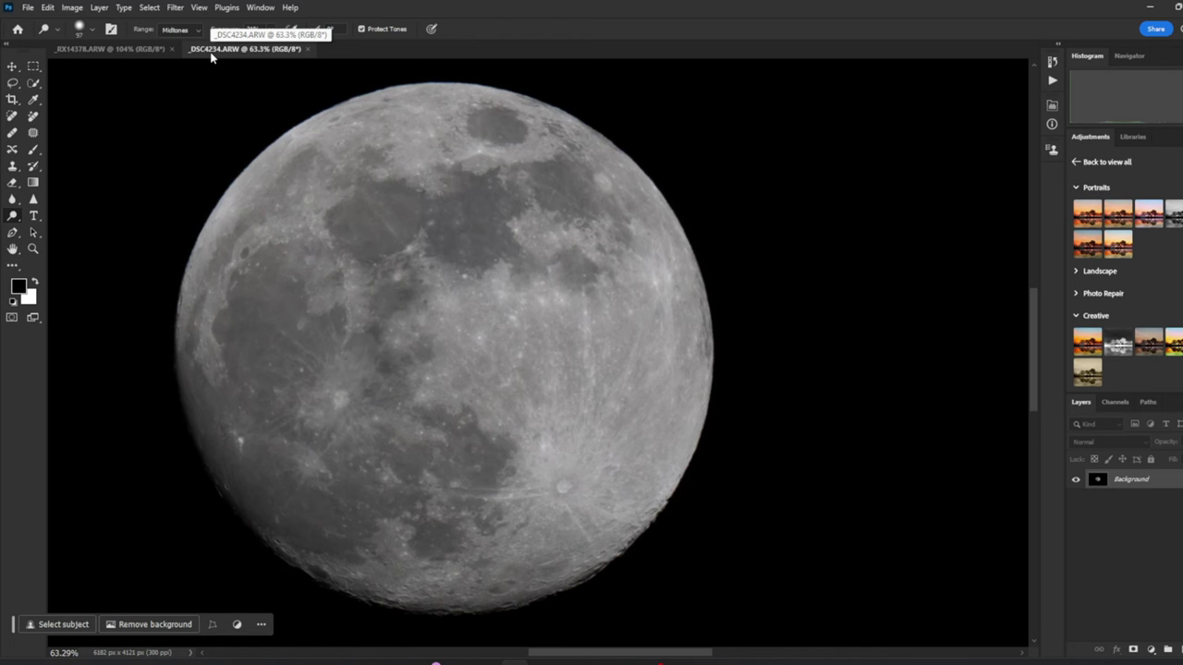
click(165, 53)
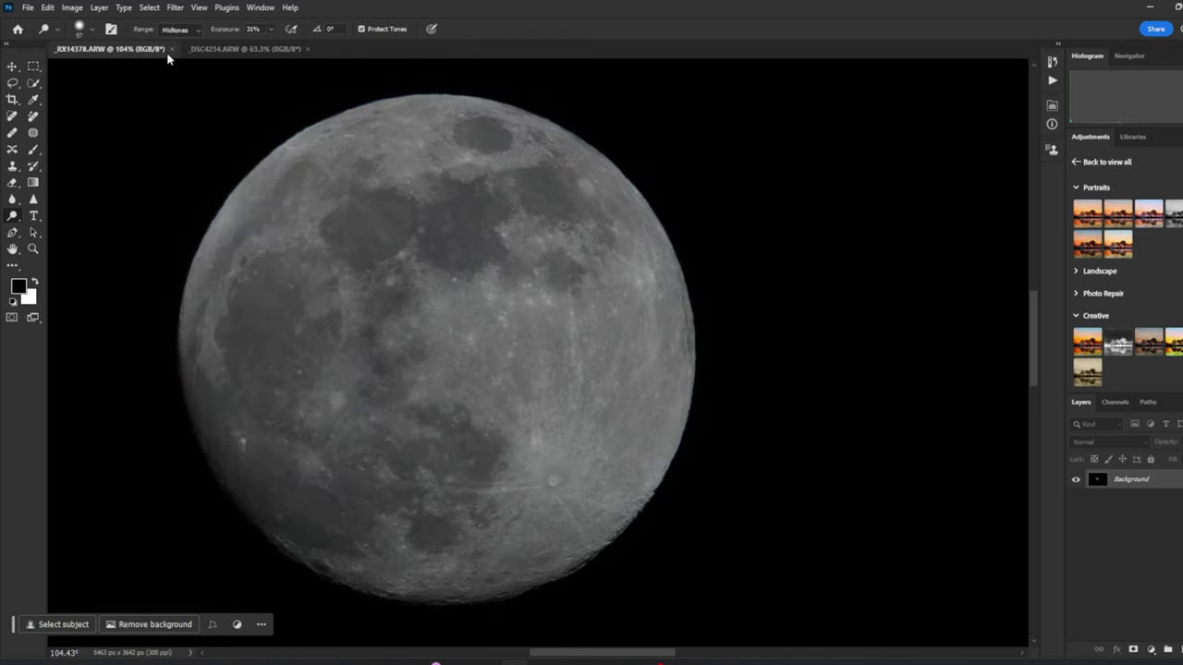
click(243, 51)
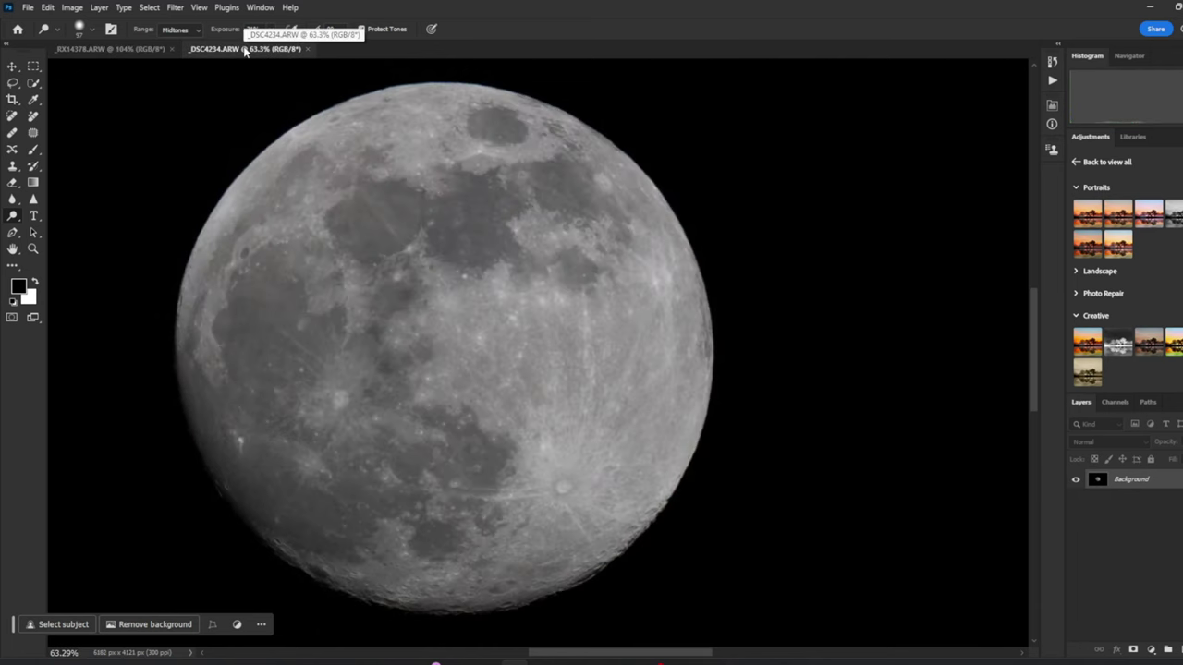
click(143, 53)
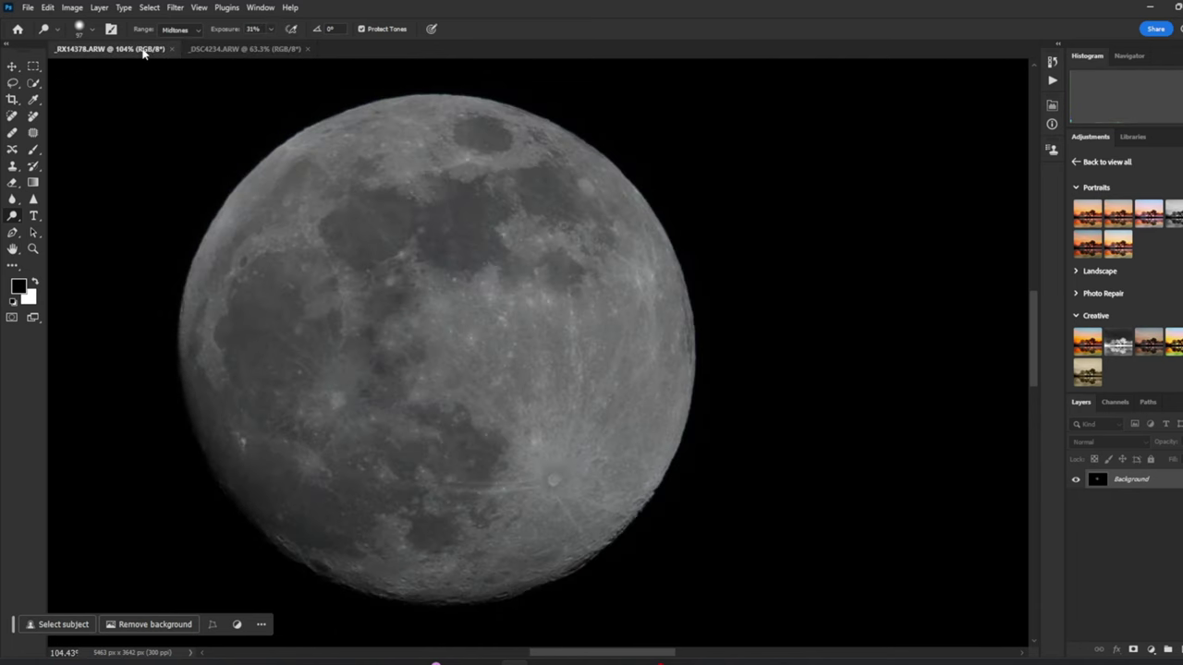
click(233, 54)
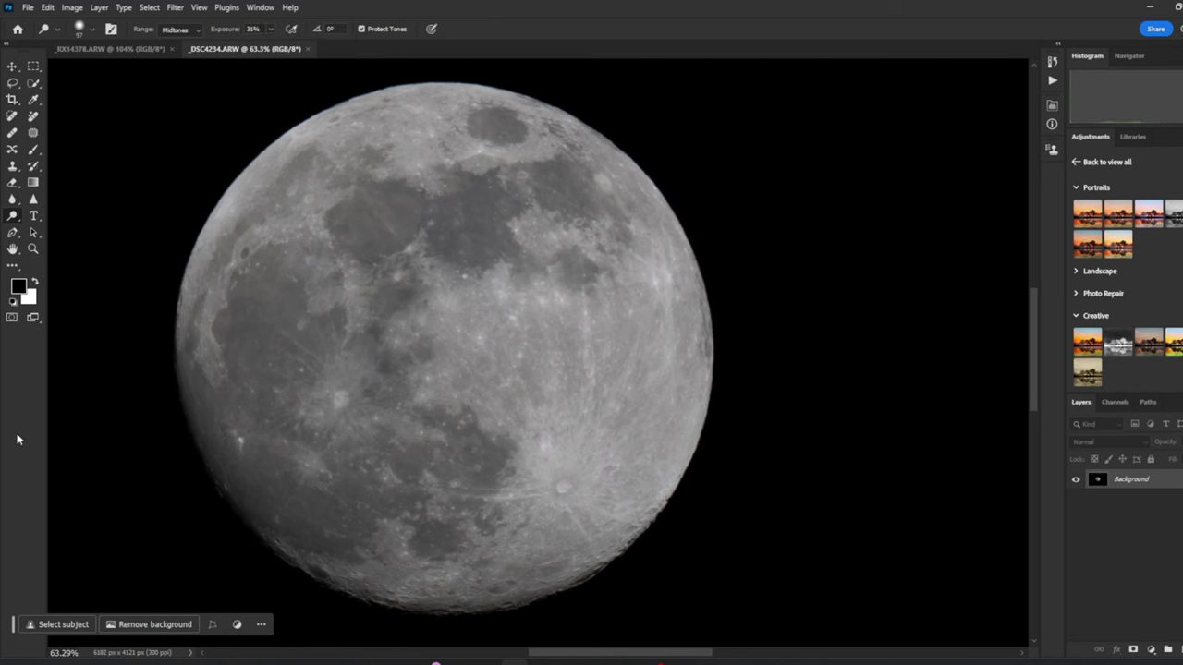
click(145, 53)
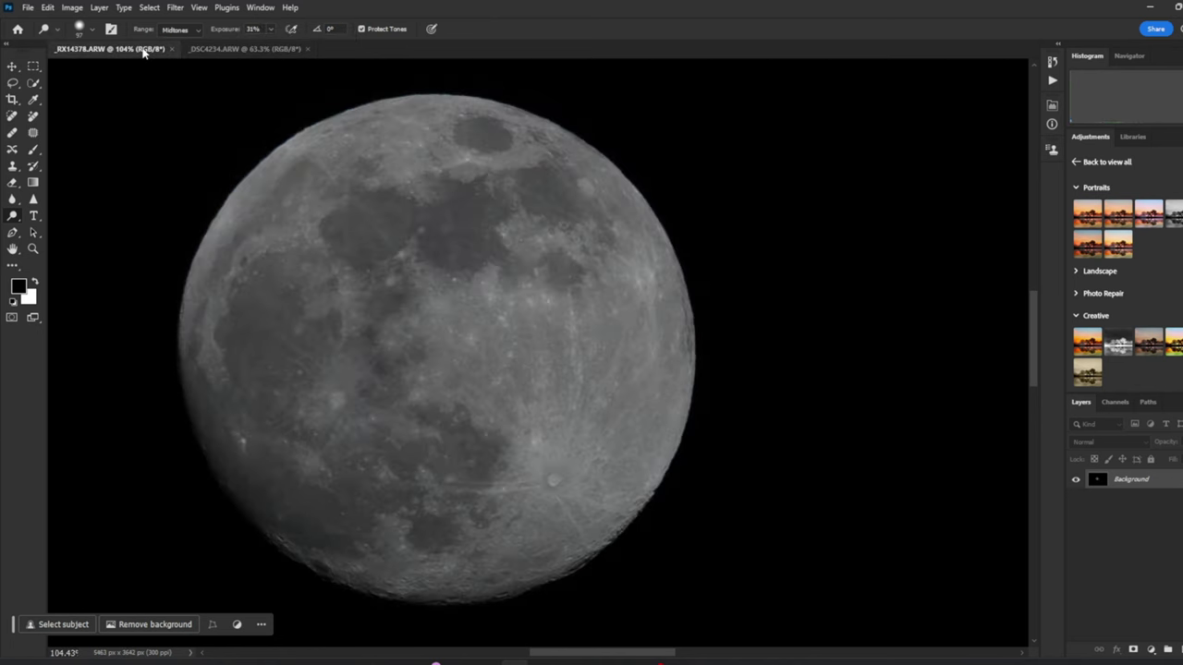
click(254, 51)
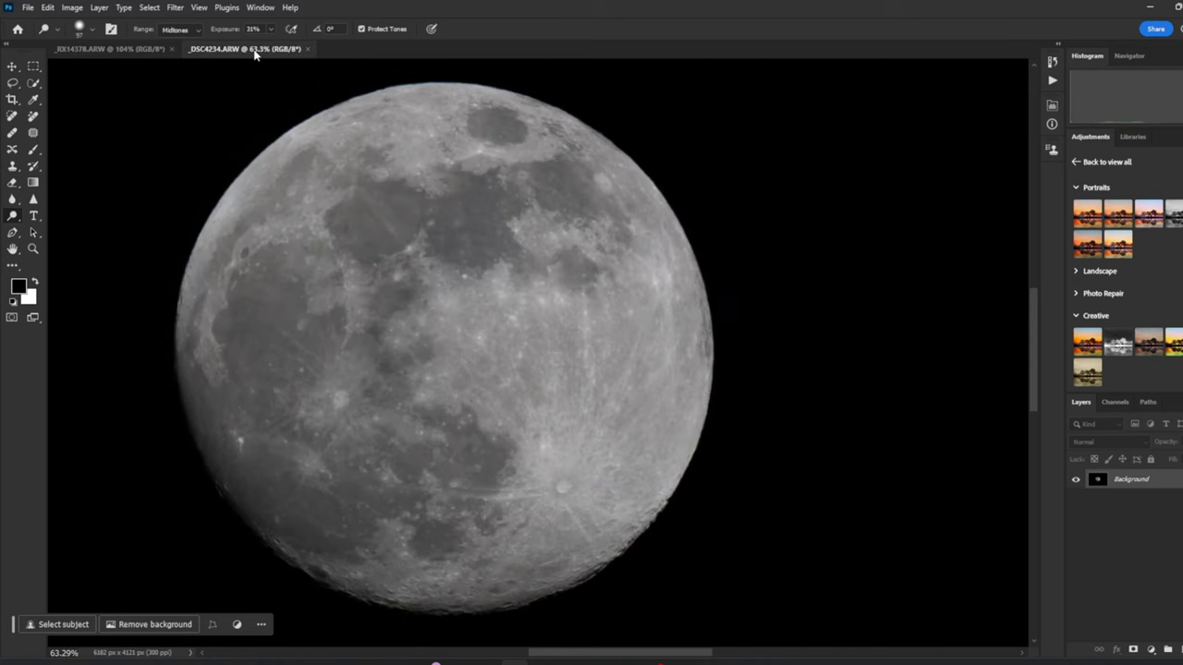
- Brighten the _RX14378.ARW moon photo by slightly raising its Exposure with the Camera Raw Filter
click(144, 53)
click(174, 8)
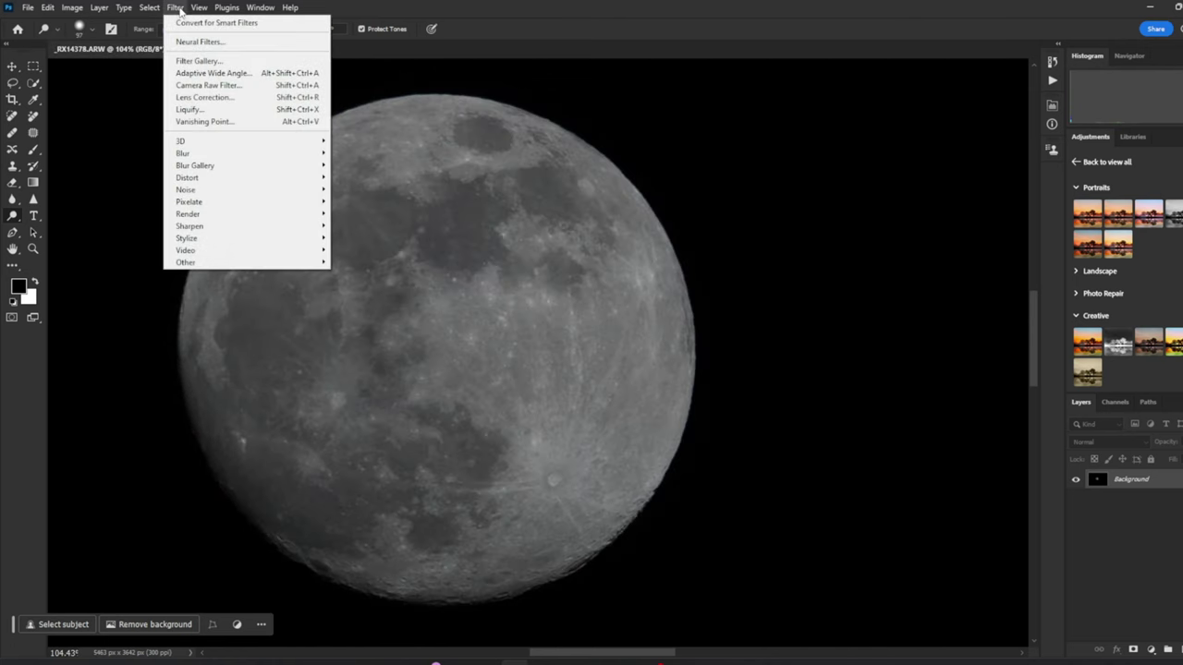
click(202, 88)
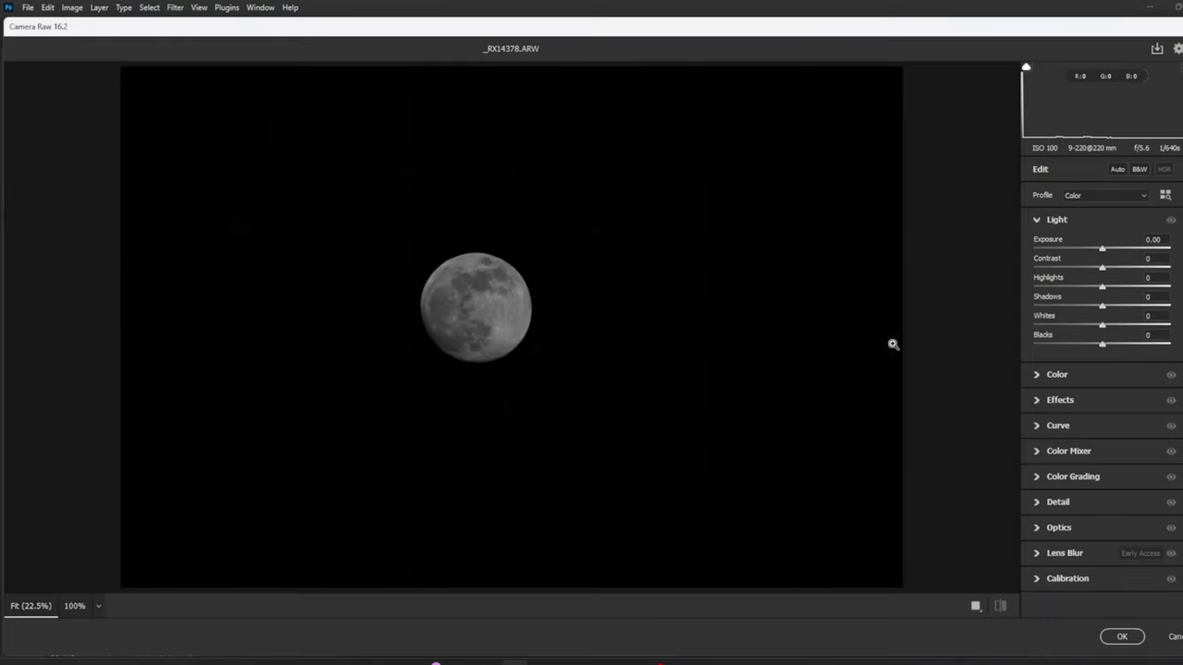
drag(1102, 250, 1108, 252)
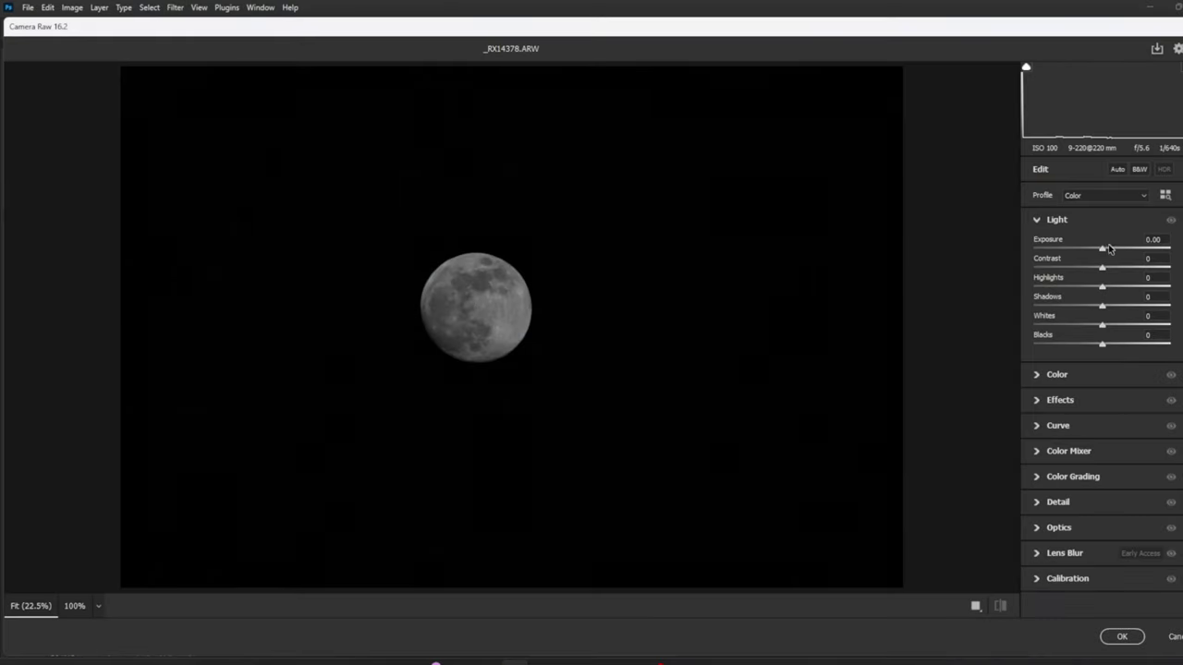
click(1122, 637)
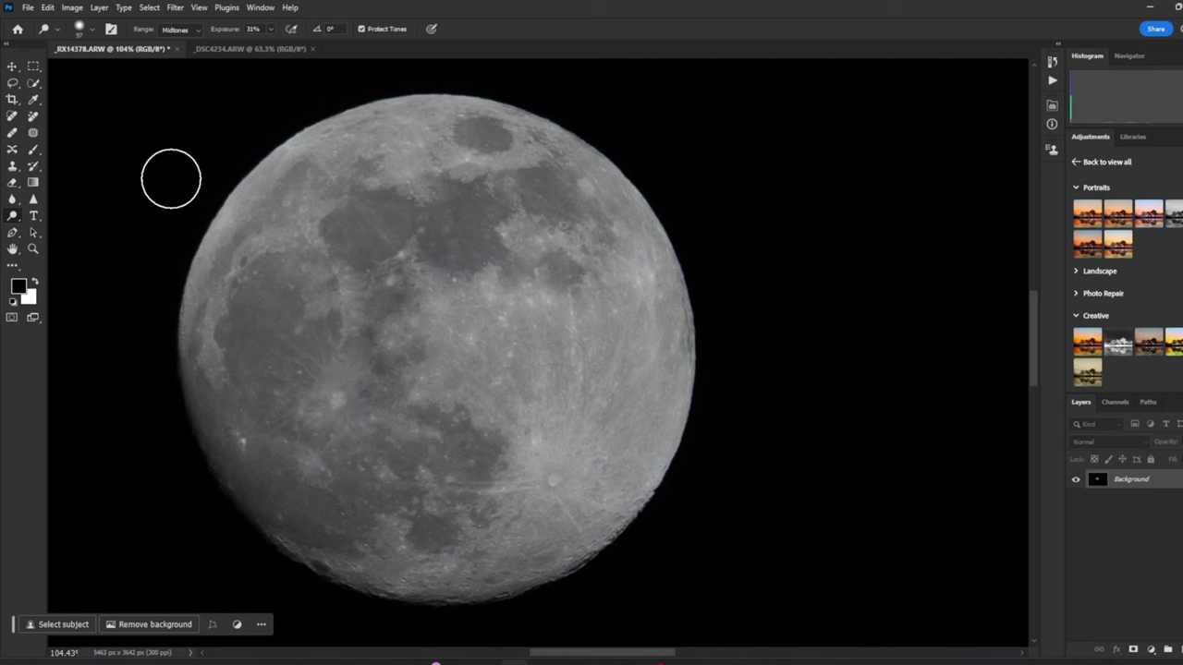
- Compare the brightened _RX14378.ARW moon with the one in _DSC4234.ARW at a similar displayed size
click(249, 51)
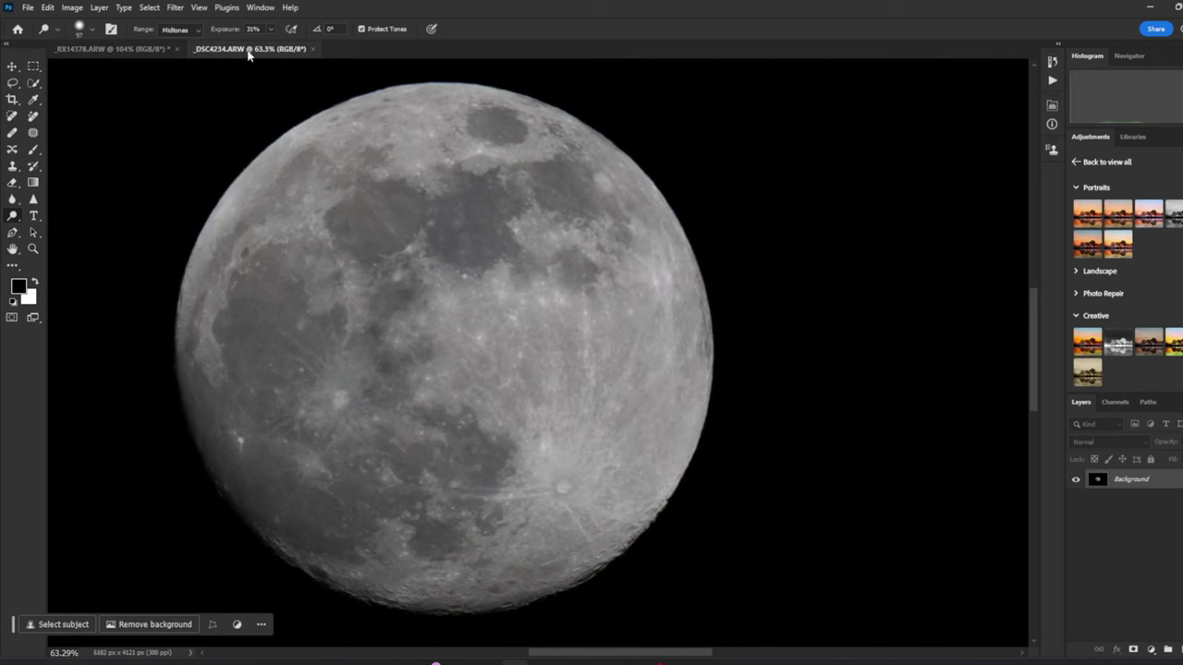
click(155, 49)
scroll(542, 323, up, 1)
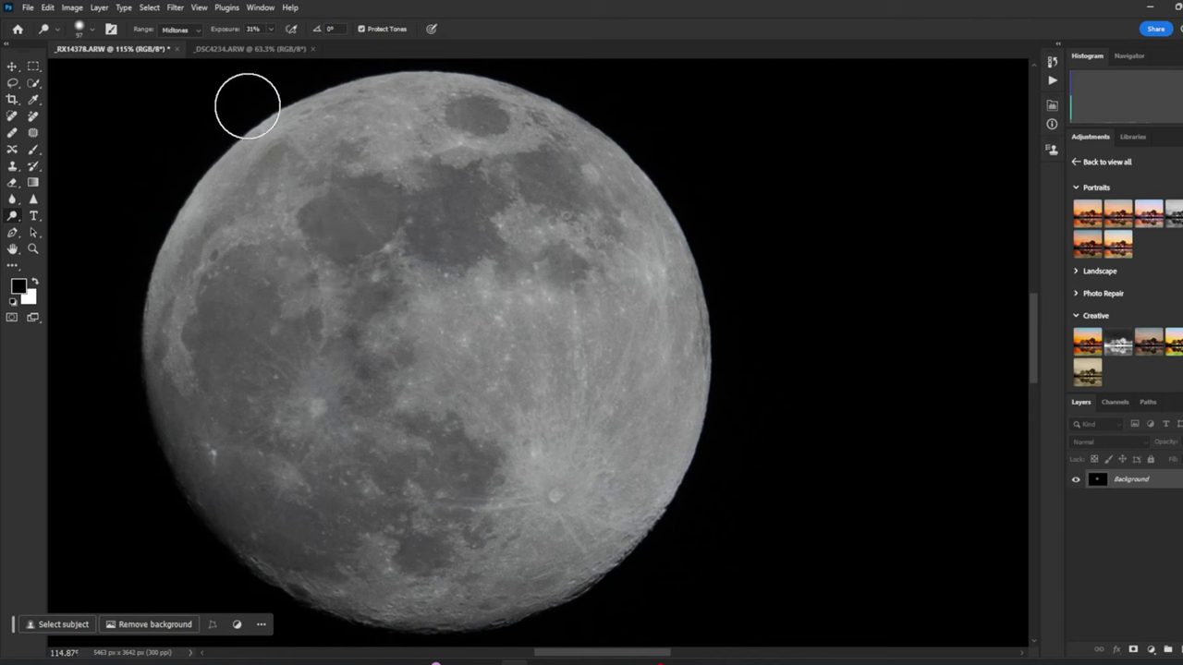
click(231, 49)
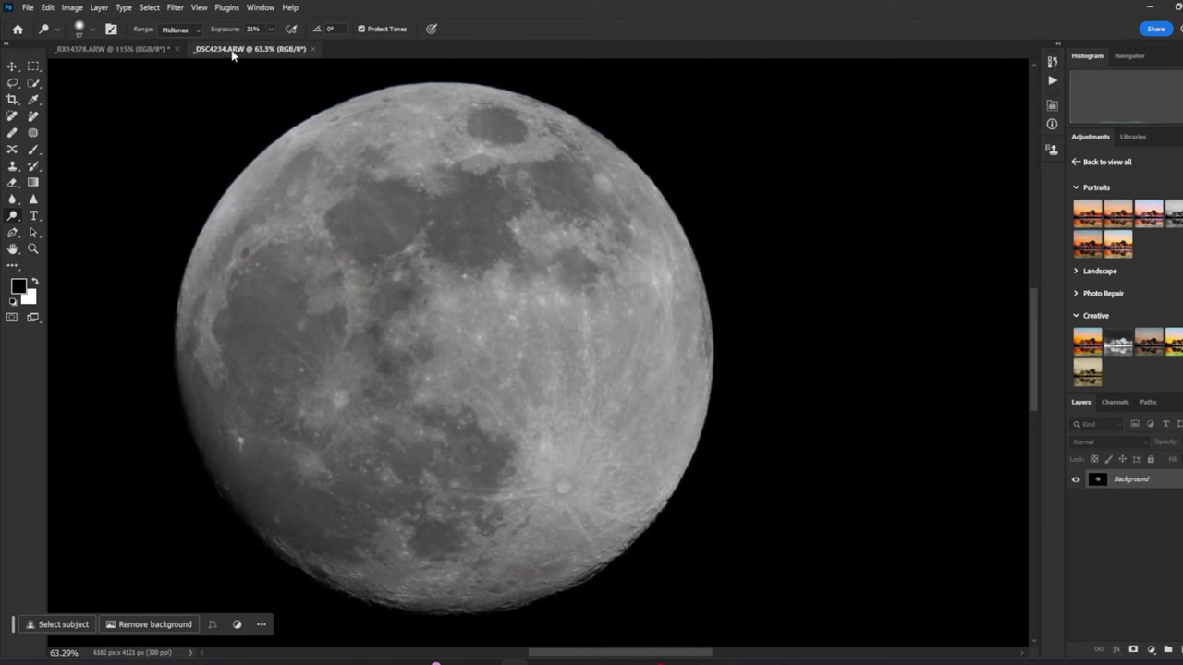
click(151, 49)
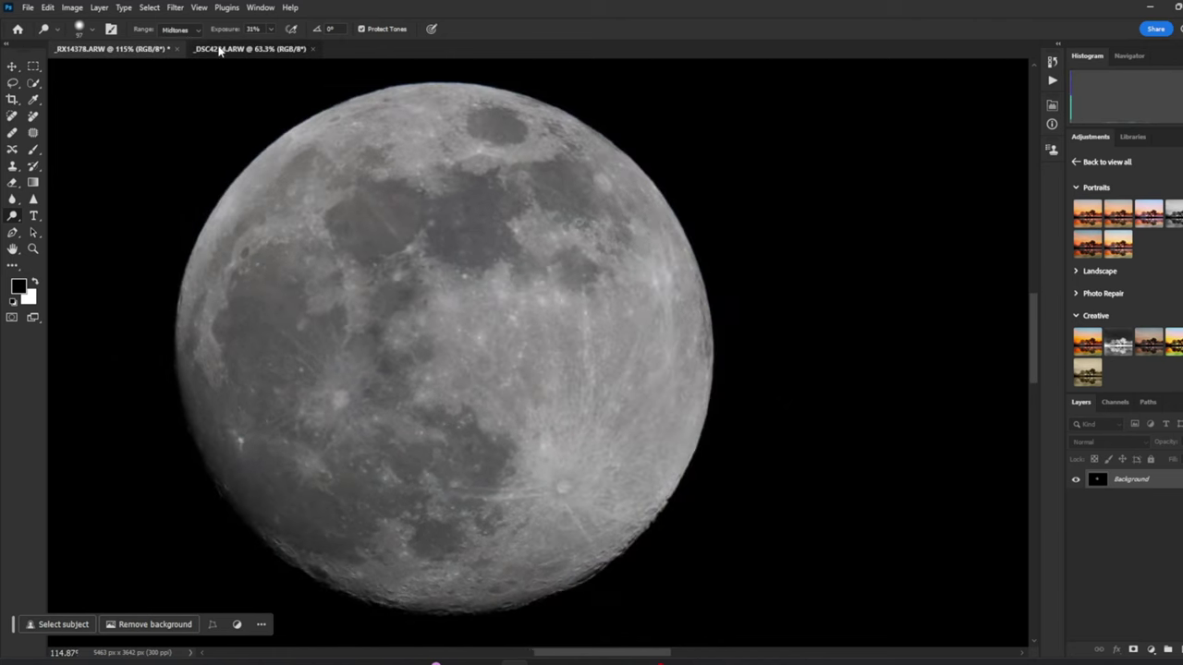
click(219, 51)
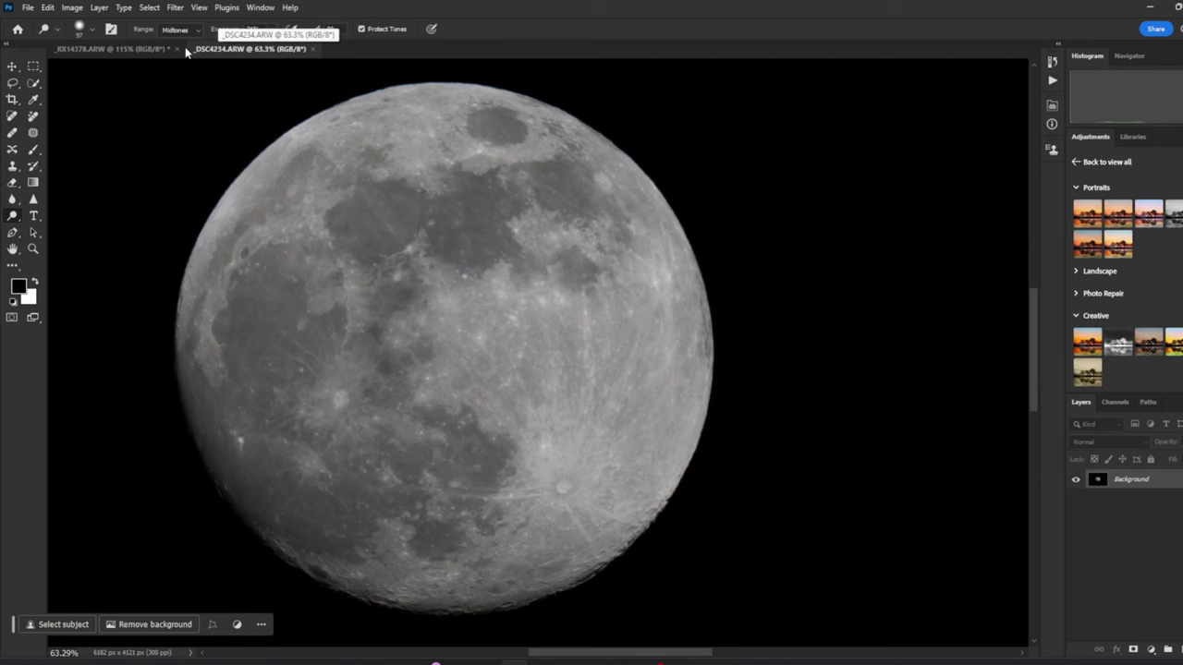
click(136, 51)
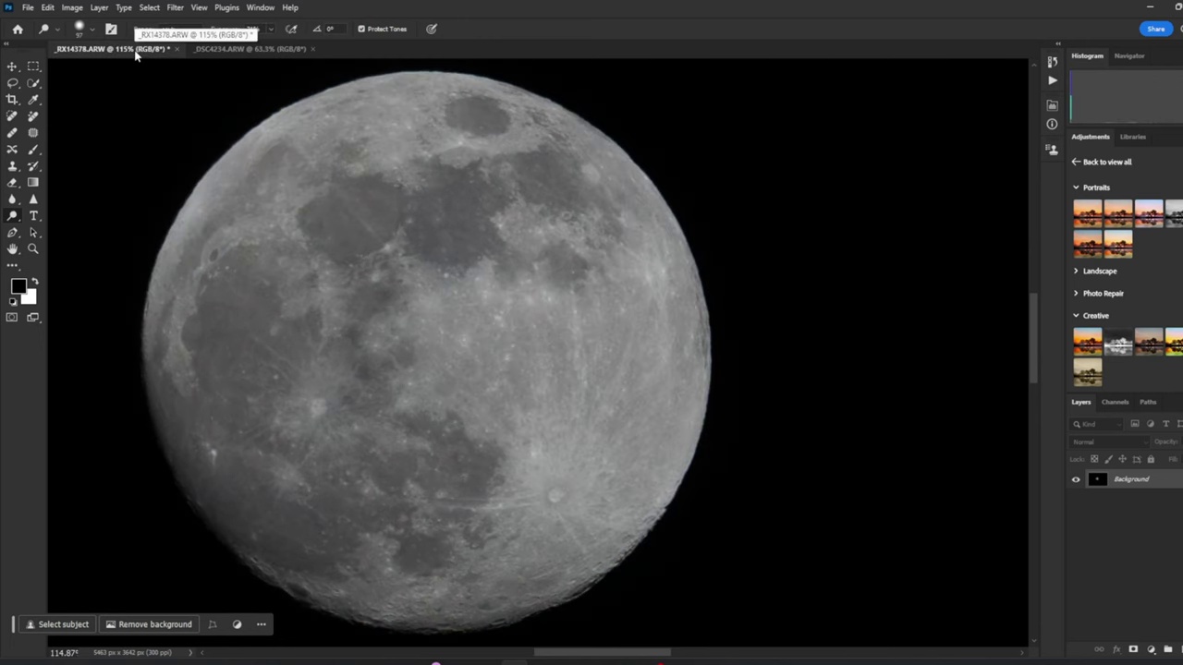
click(240, 50)
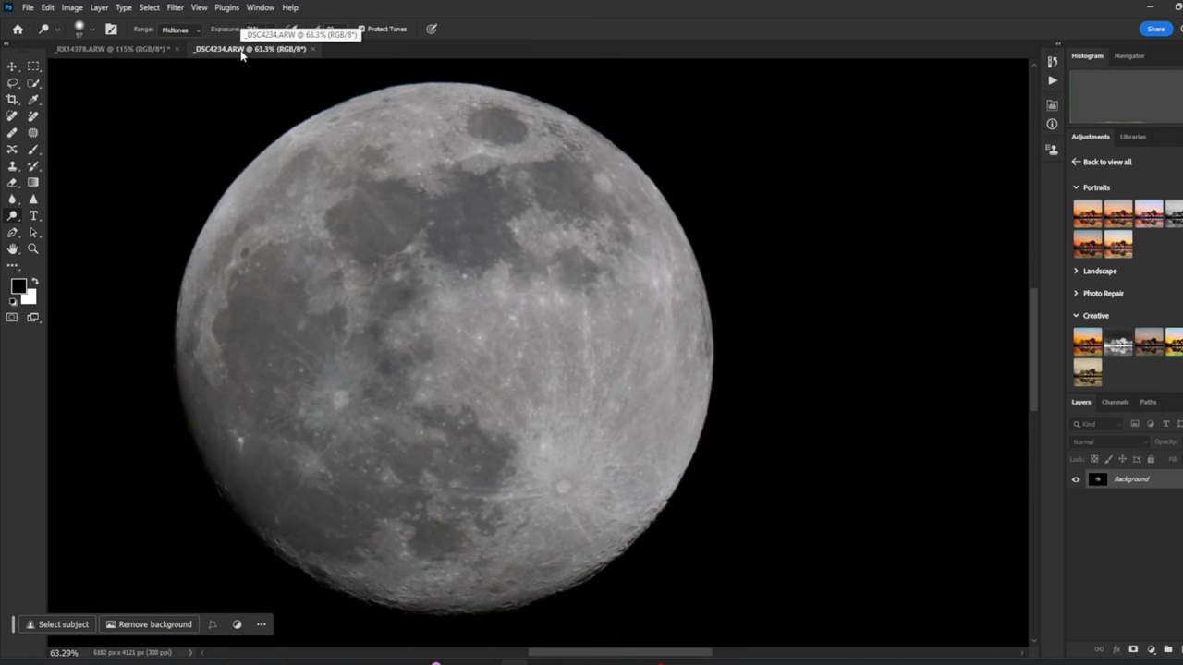
- Check the _RX14378.ARW moon once more against the _DSC4234.ARW moon
click(112, 51)
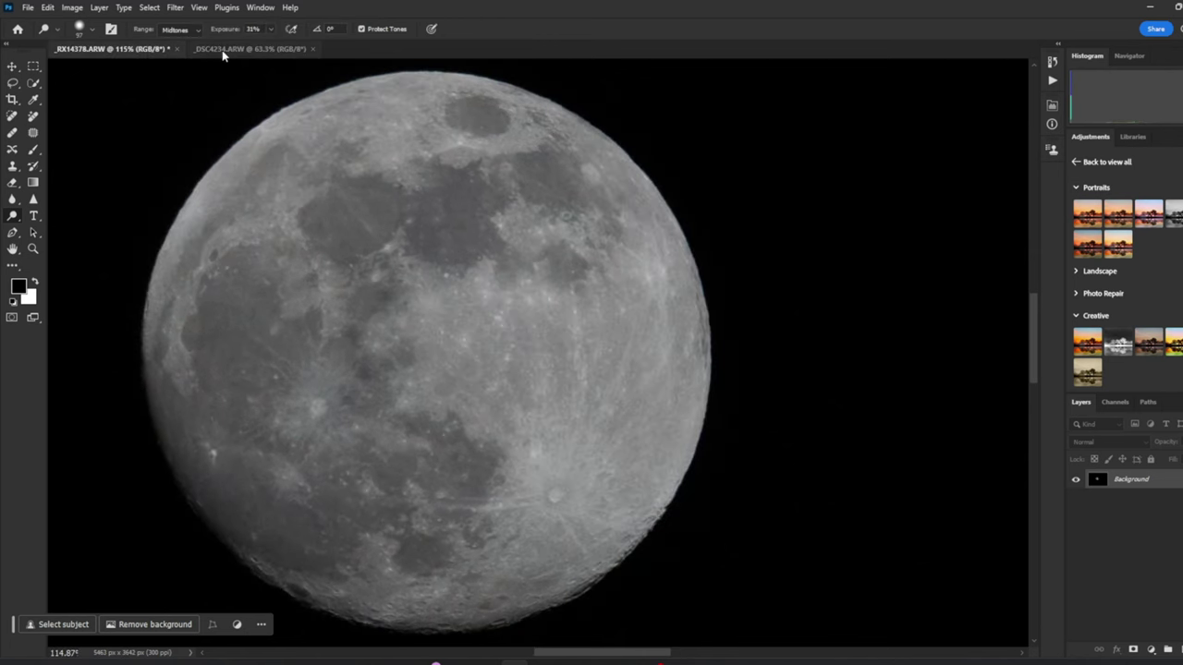
click(246, 51)
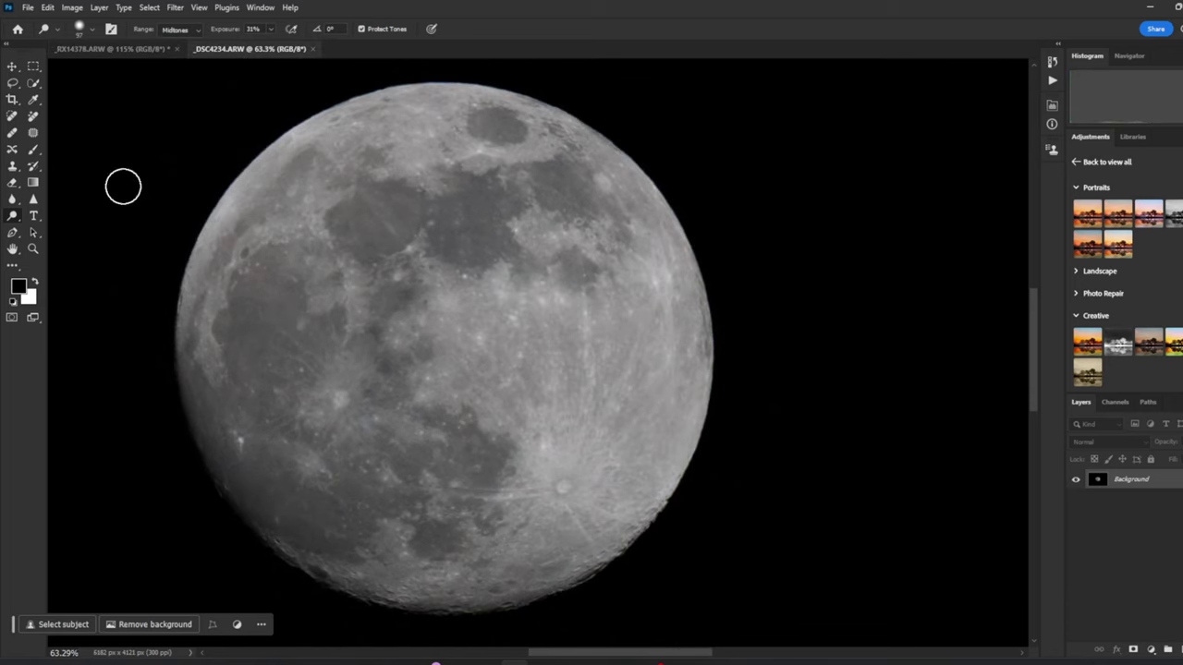
- Open the _DSC9836.ARW raw photo as an image document with its Exposure set to +0.75
mouse_move(374, 662)
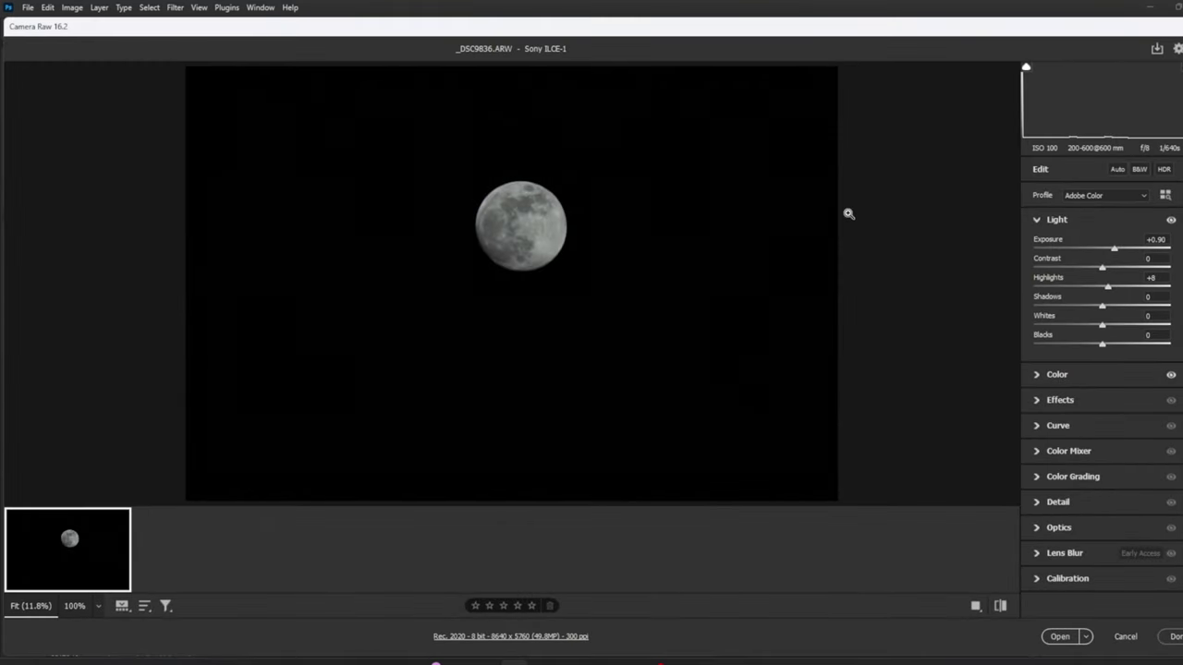
drag(525, 197, 681, 237)
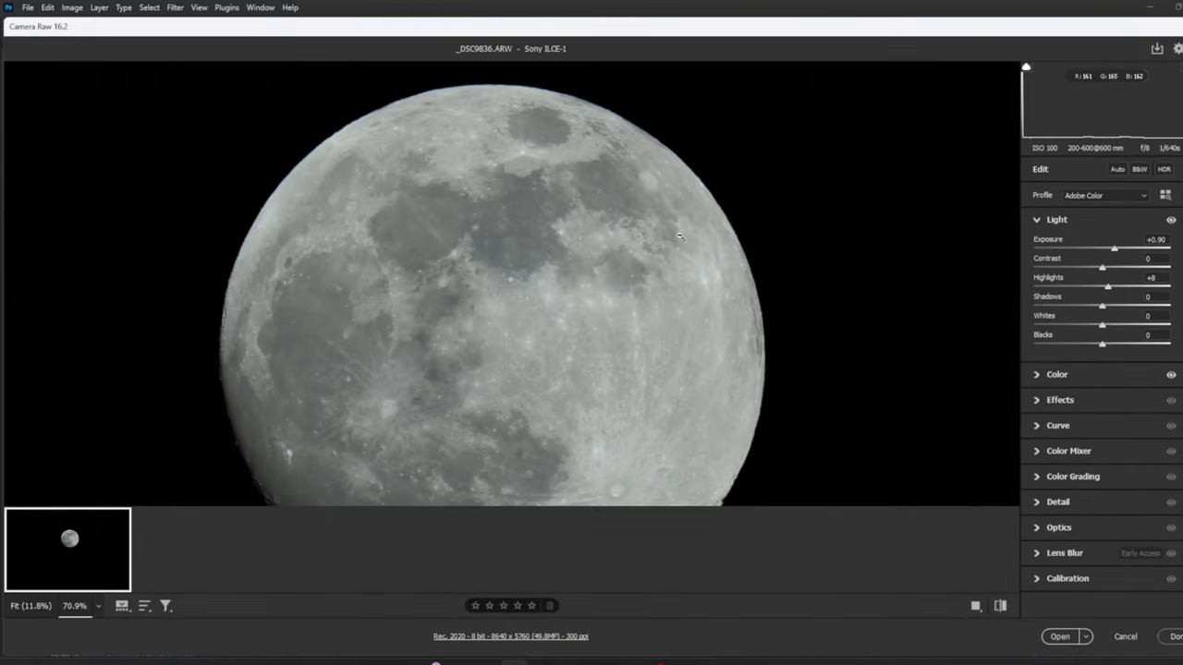
scroll(652, 289, down, 2)
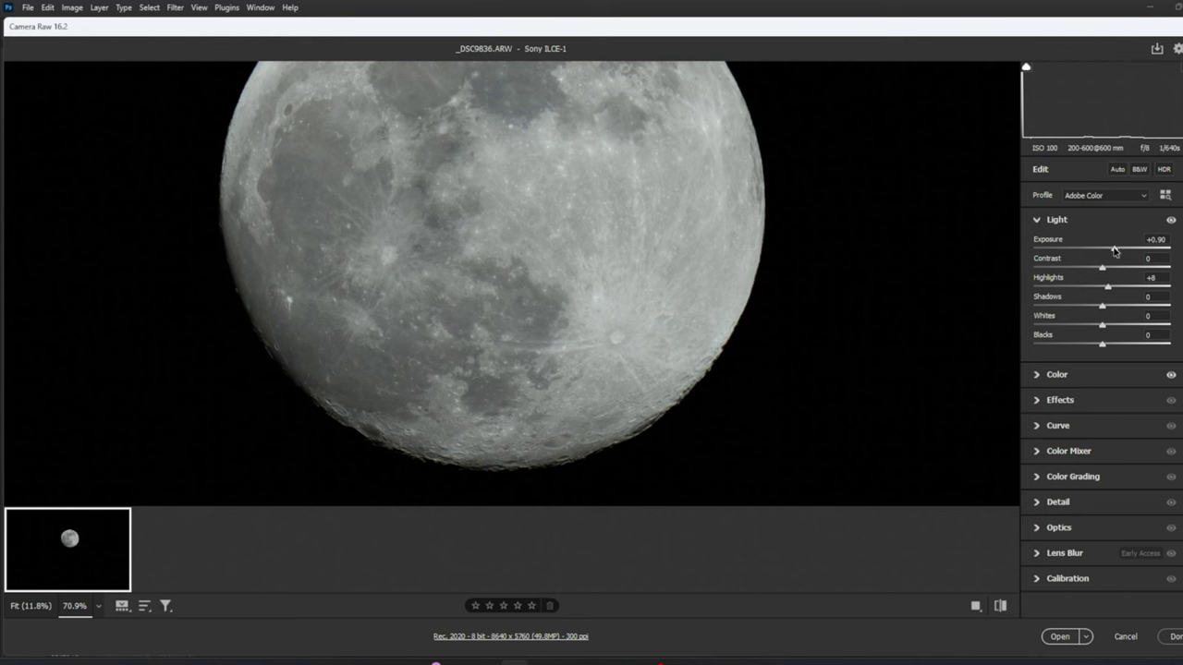
drag(1113, 251, 1111, 250)
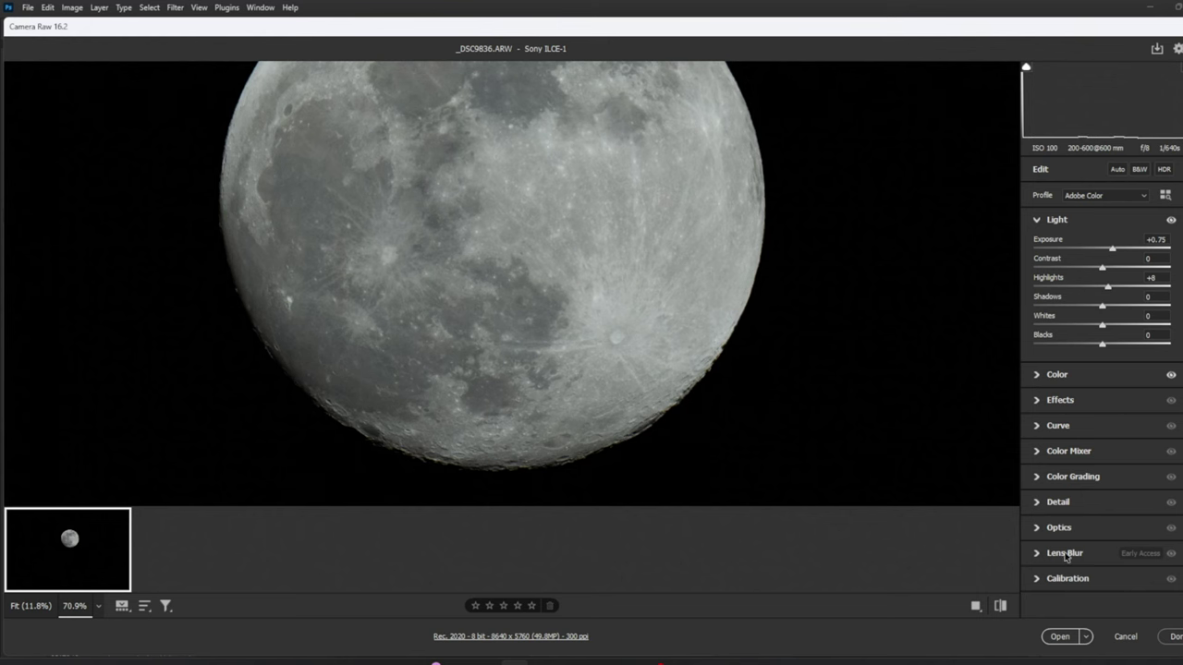
click(1060, 640)
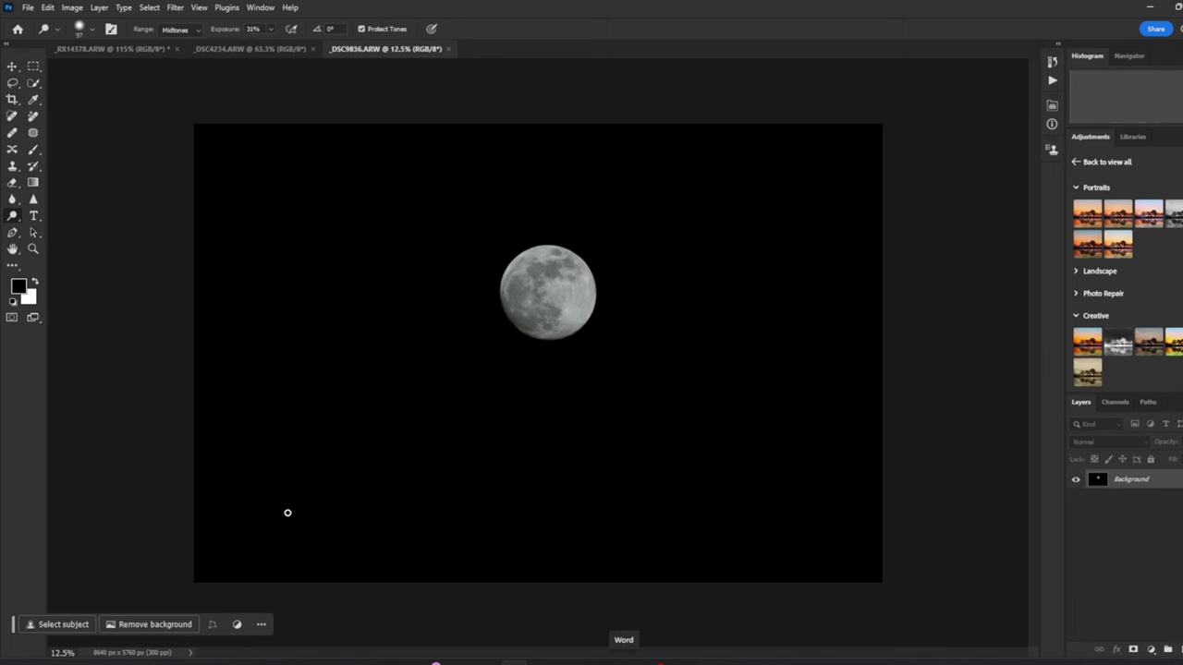
- Enlarge the _DSC9836.ARW moon to 69.5% with the whole disc in view, matching its displayed size in _DSC4234.ARW
scroll(521, 331, up, 2)
scroll(544, 266, up, 6)
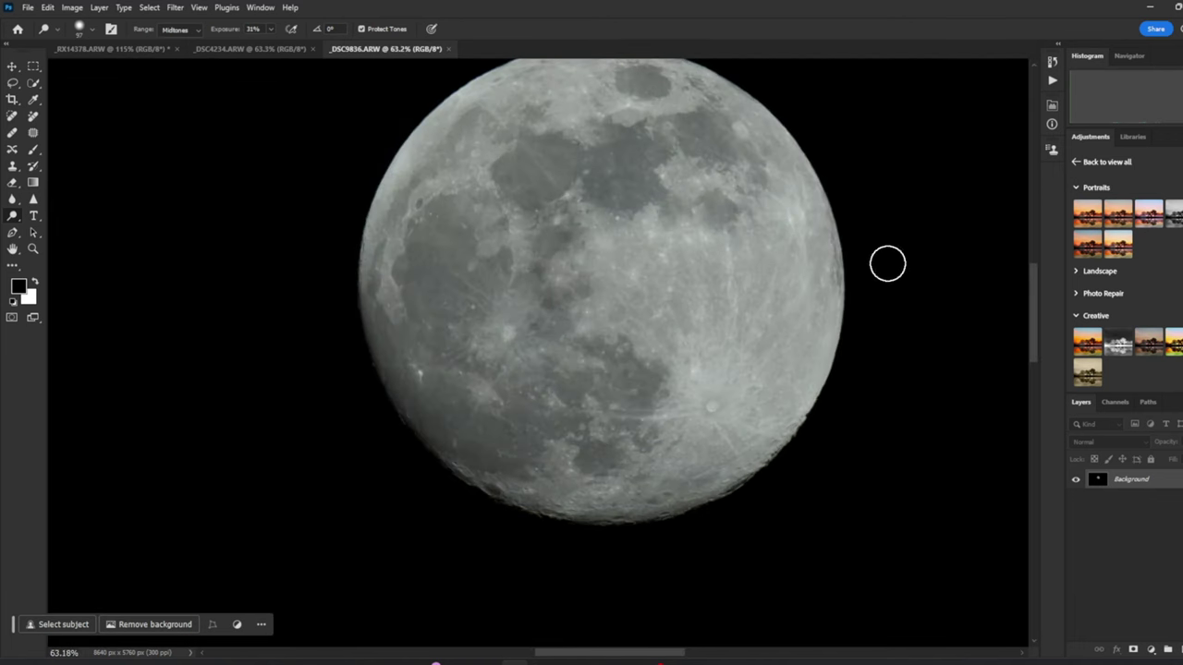
drag(1032, 301, 1032, 290)
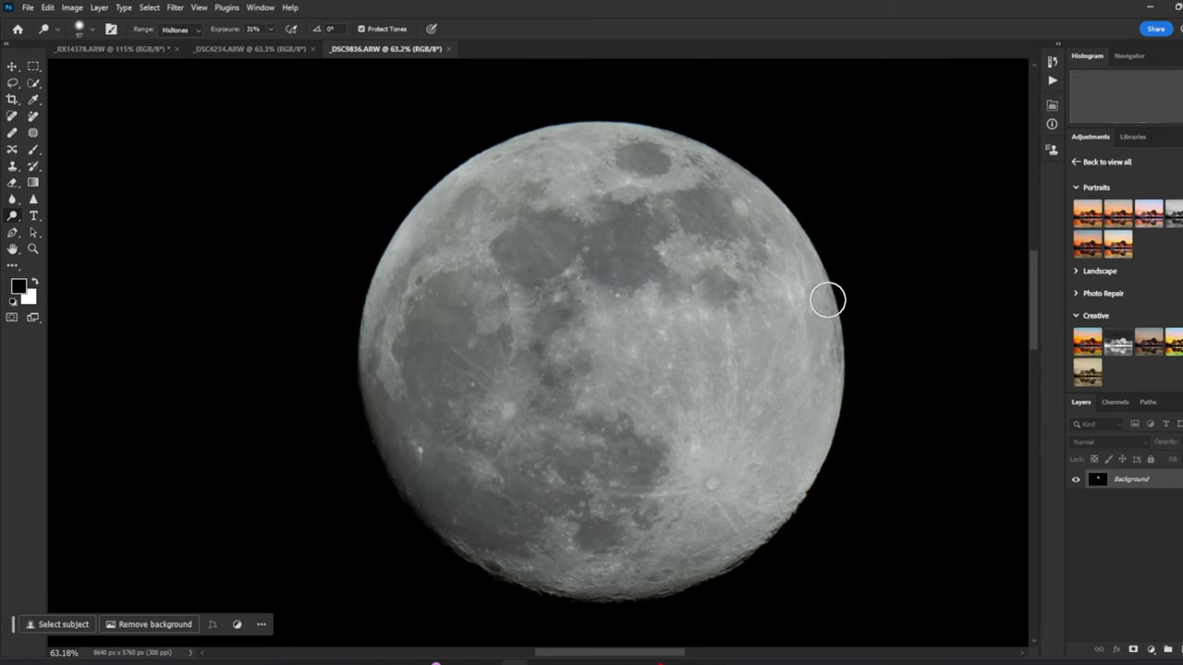
scroll(837, 299, up, 1)
scroll(1034, 302, down, 1)
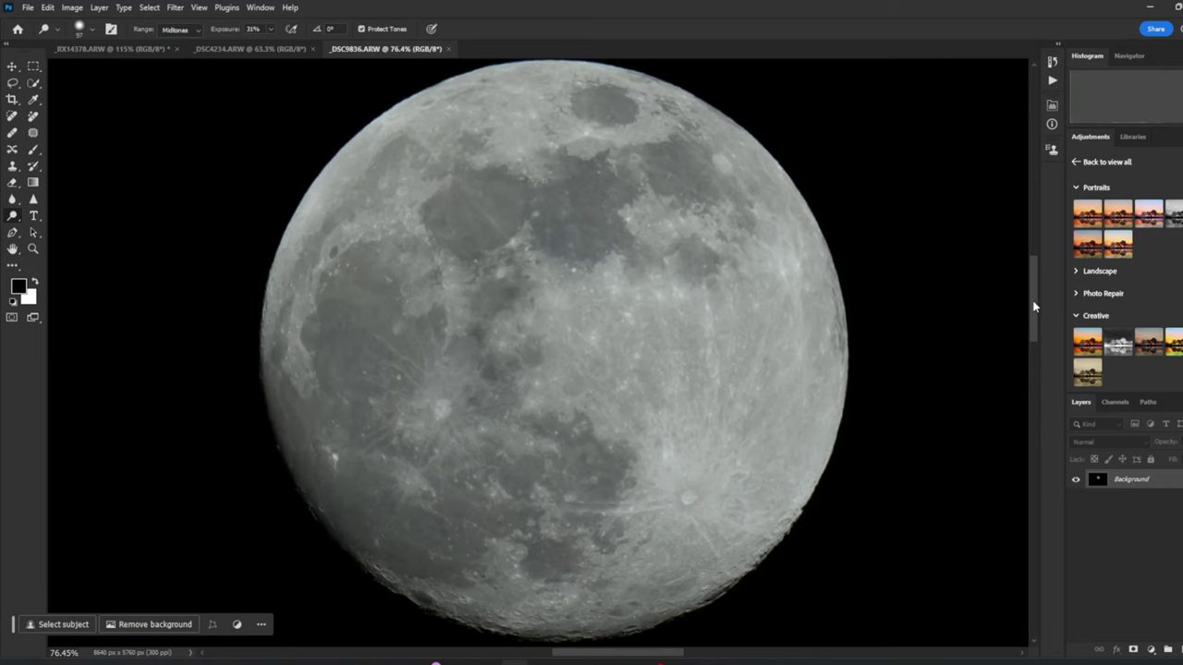
scroll(1008, 298, down, 1)
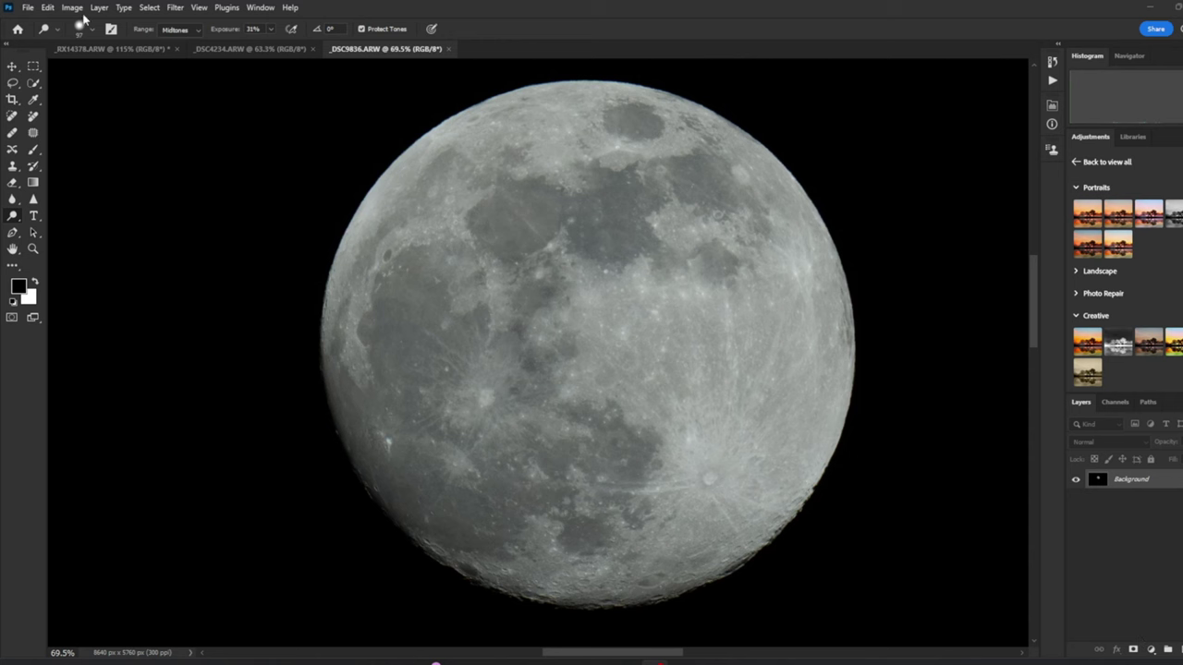
- Compare the moon's detail, color and brightness across the _RX14378.ARW, _DSC4234.ARW and _DSC9836.ARW documents
click(226, 49)
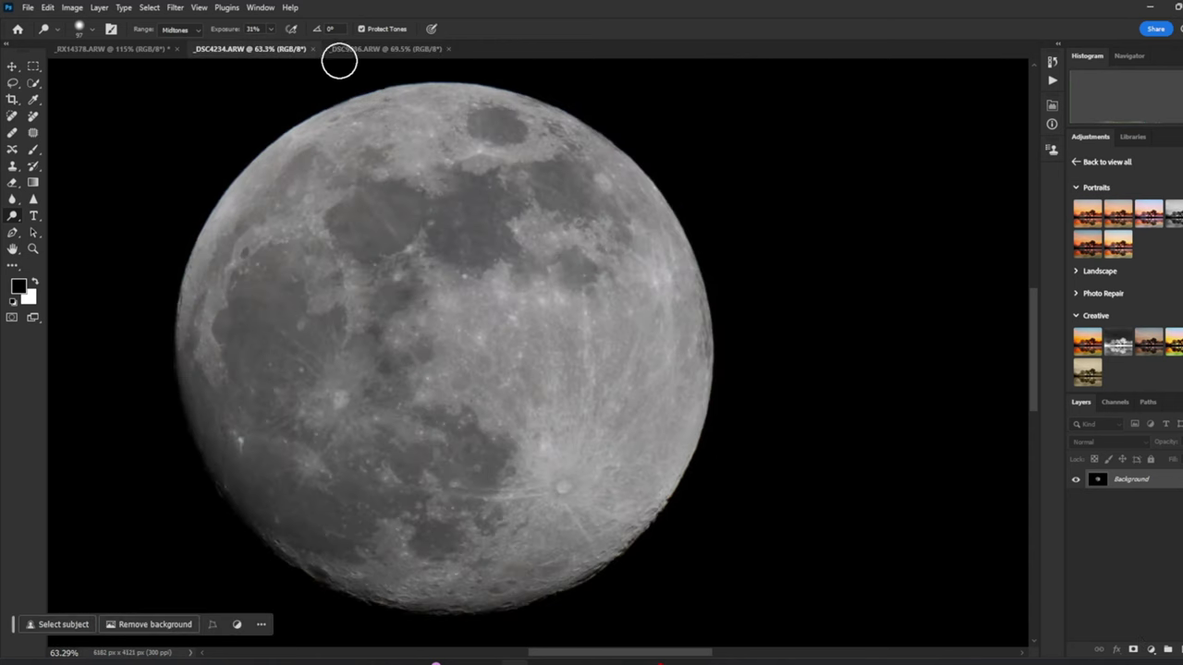
click(354, 52)
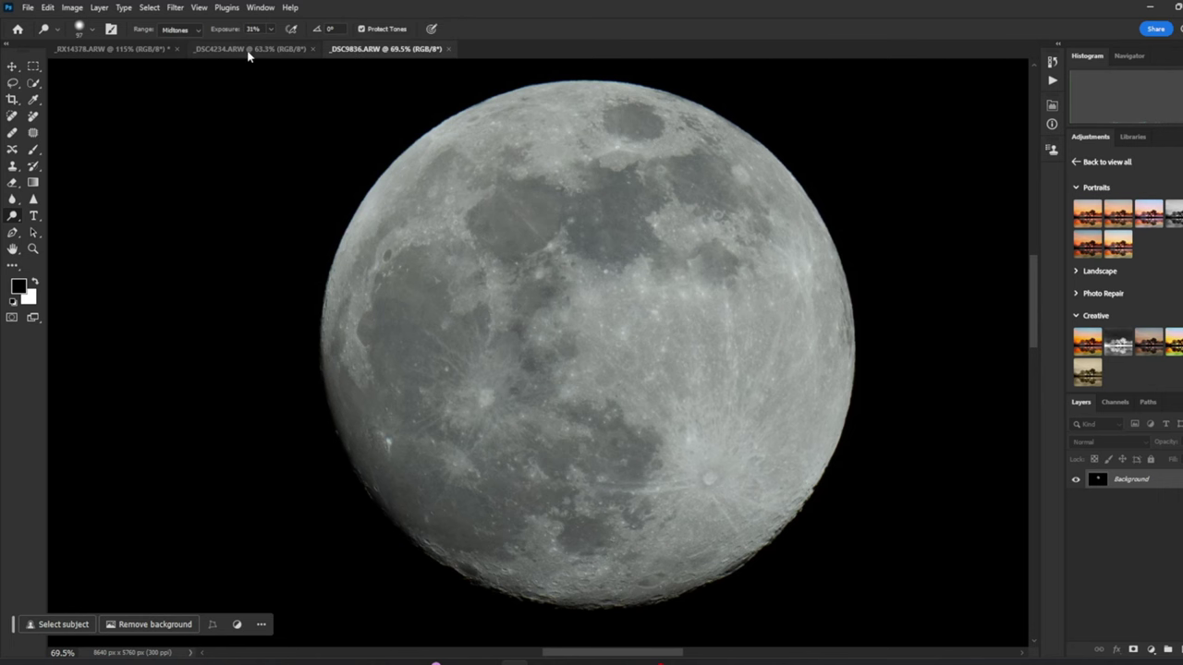
click(122, 49)
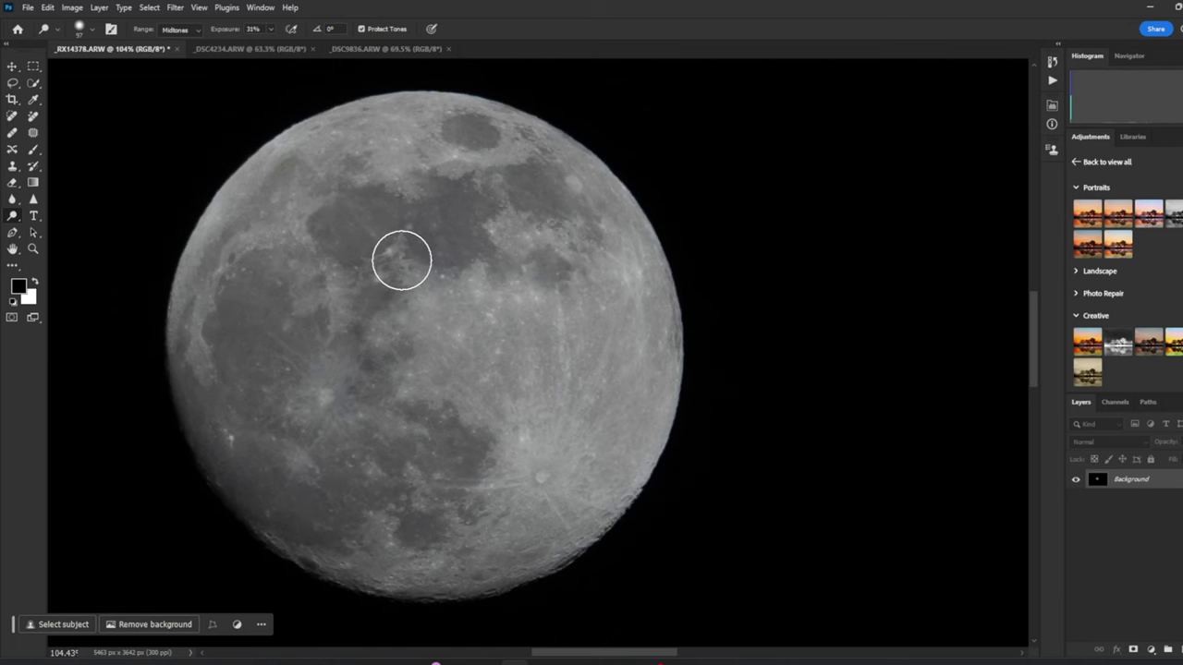
click(240, 50)
click(385, 50)
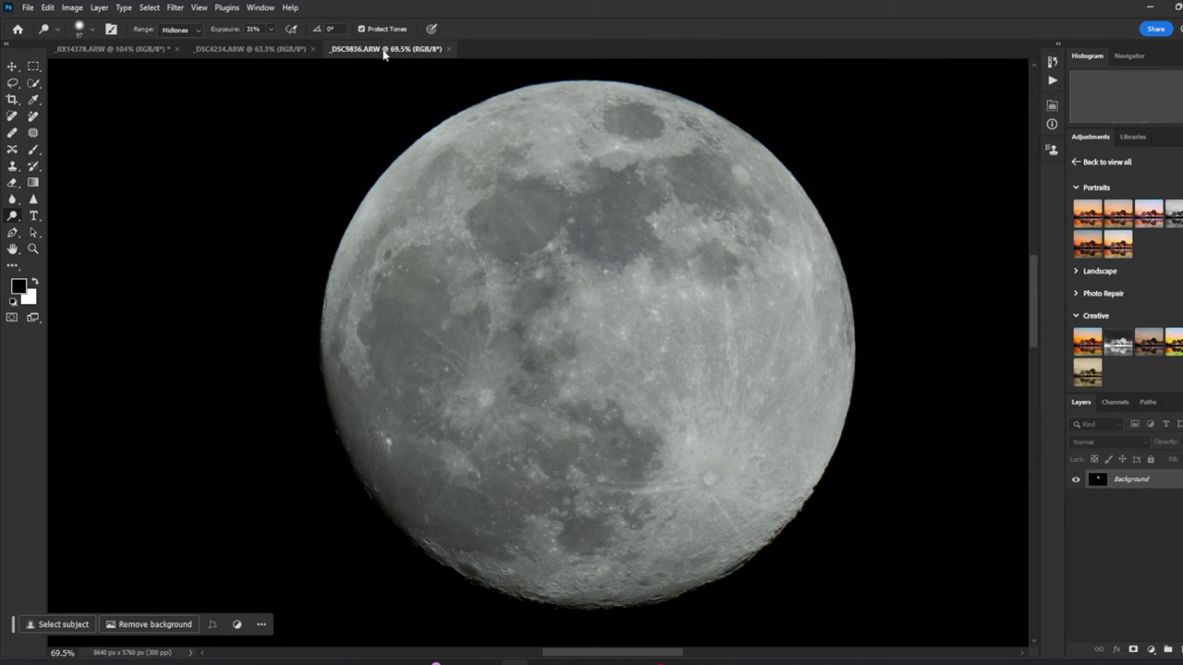
click(263, 52)
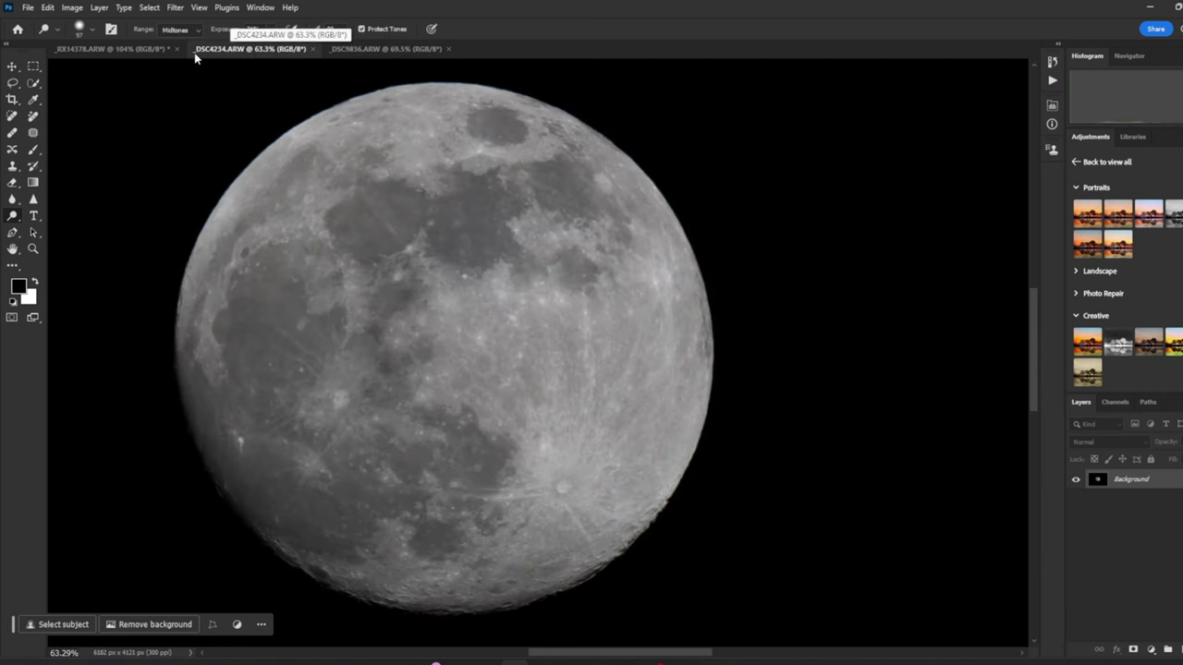
click(124, 48)
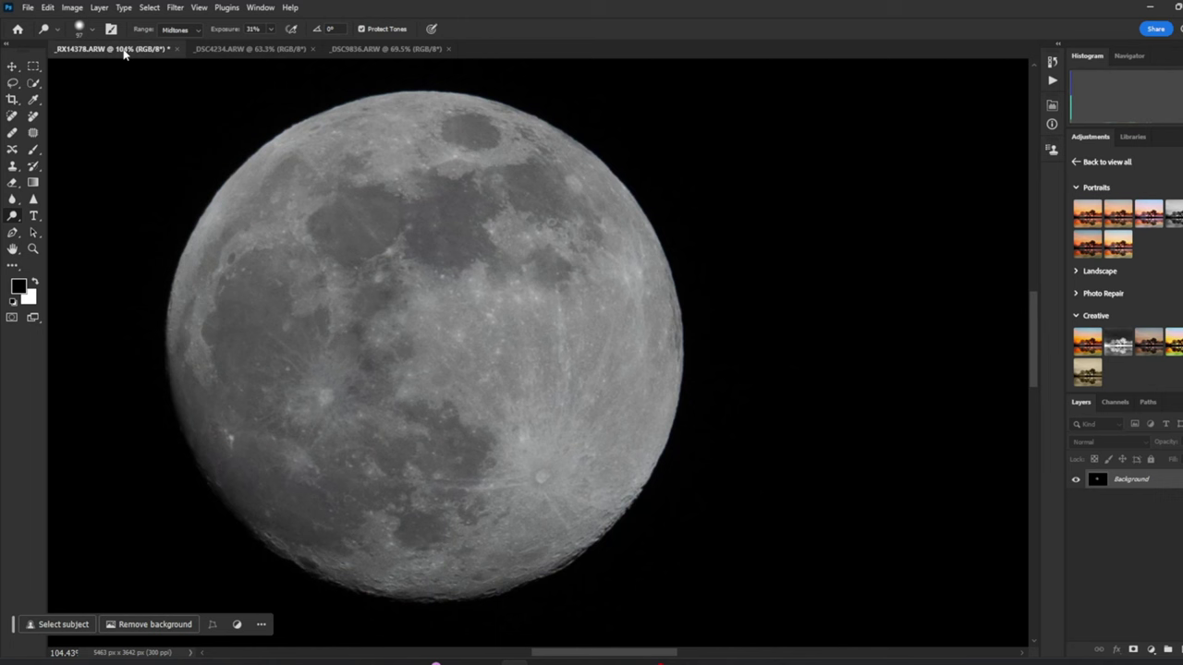
click(243, 50)
click(366, 51)
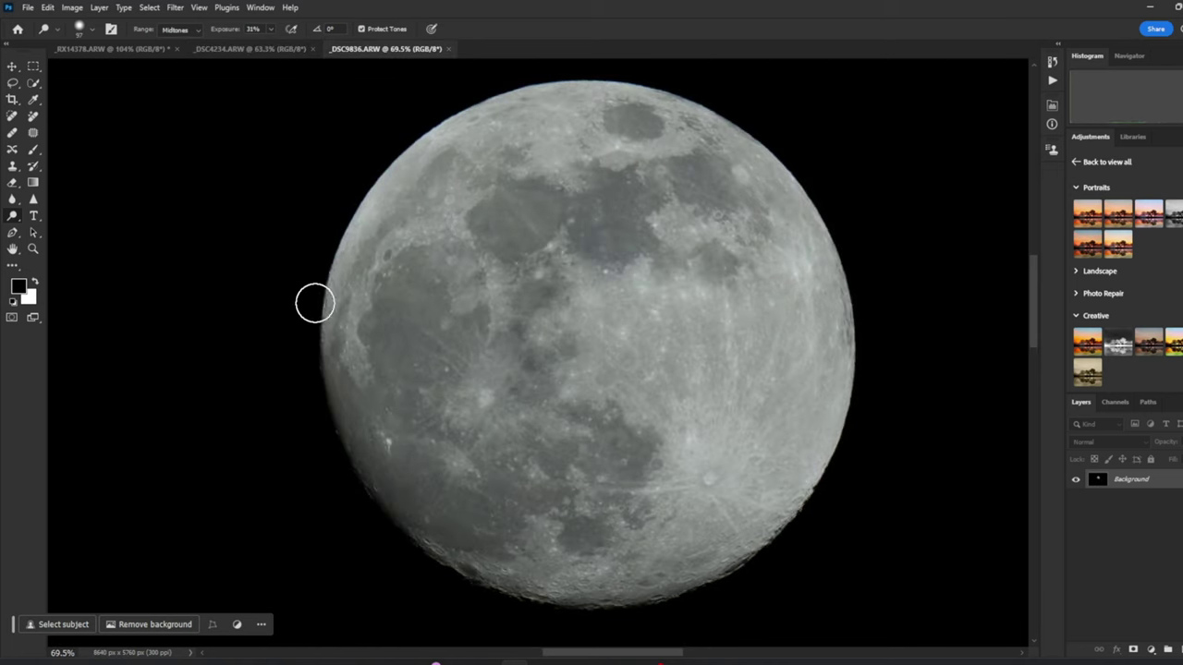
click(277, 50)
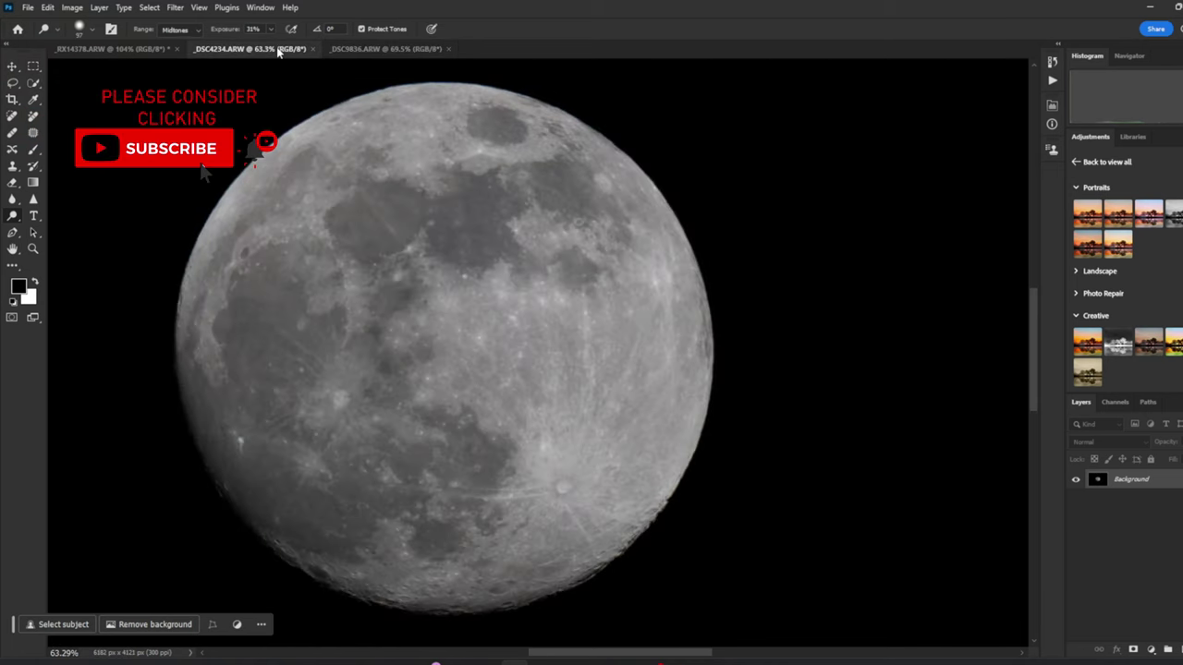
click(374, 50)
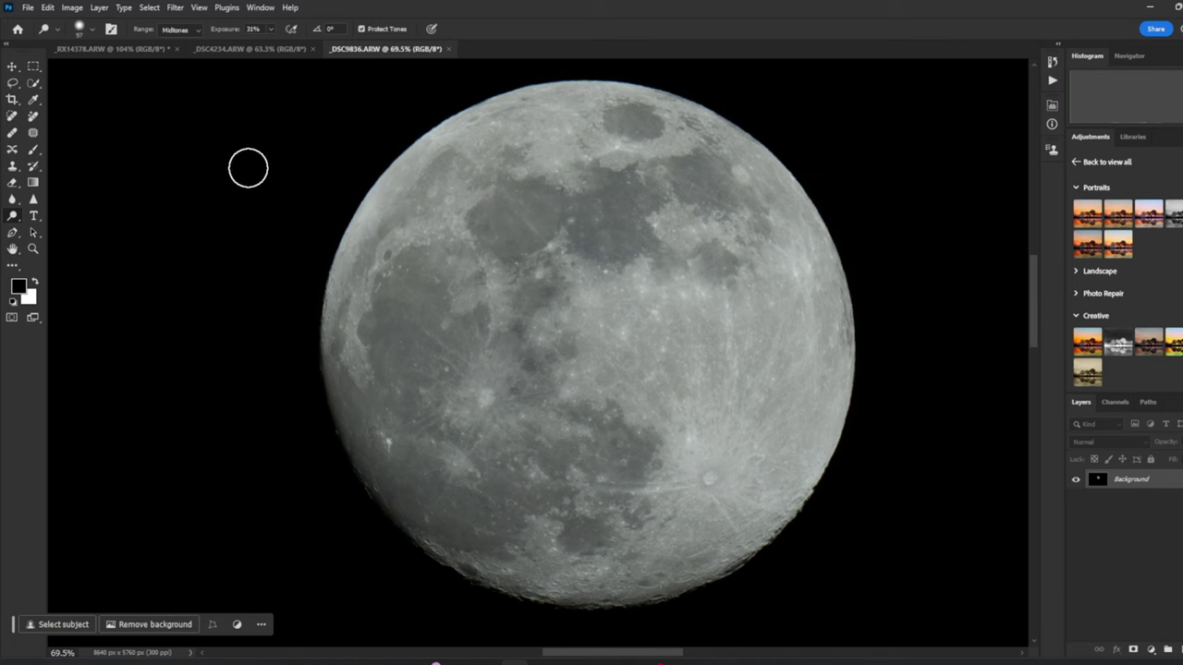
click(114, 47)
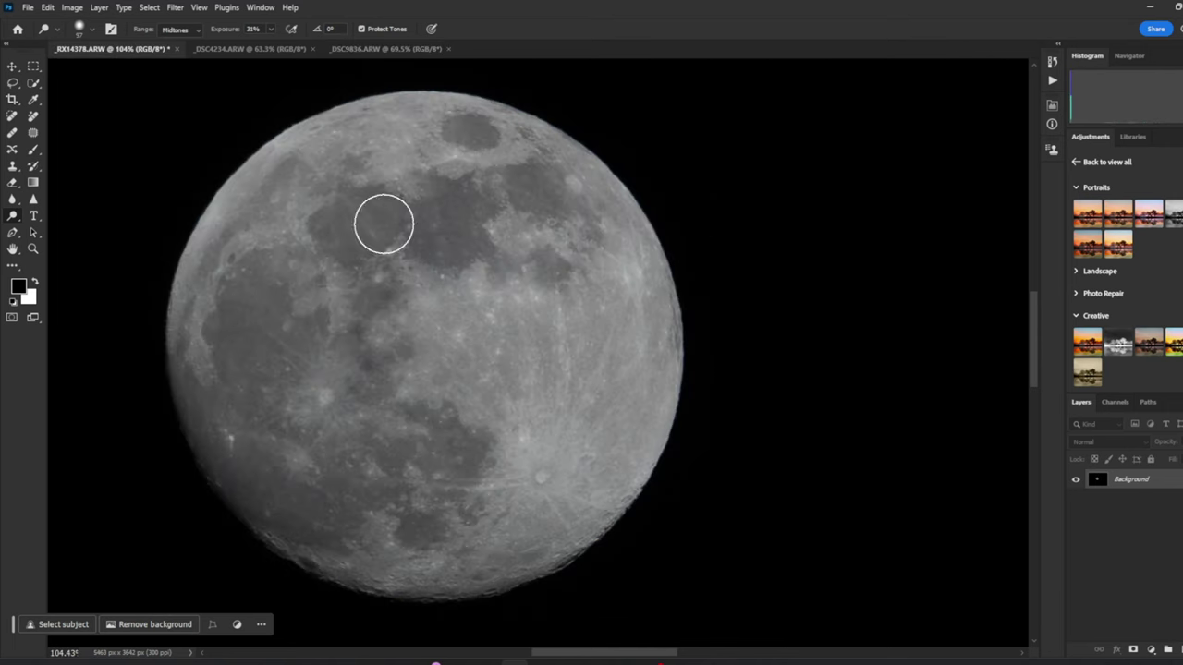